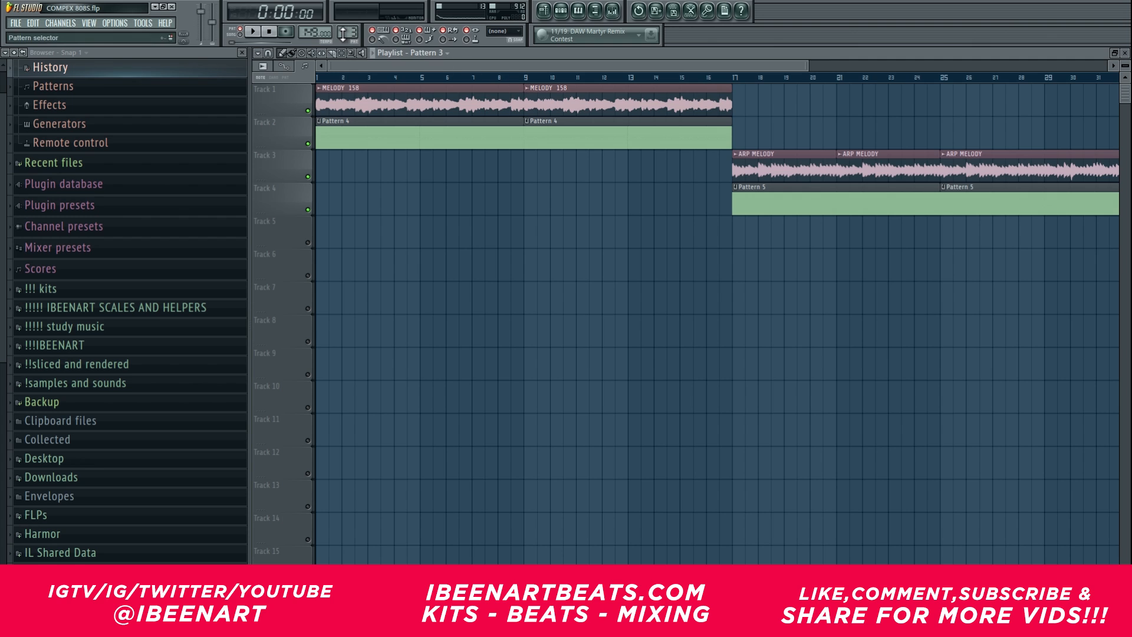
Step: Switch to Pattern 1 and open its reFX Nexus piano roll to view the notes
drag(347, 31, 347, 39)
key(F7)
scroll(550, 197, up, 1)
right_click(527, 301)
right_click(527, 301)
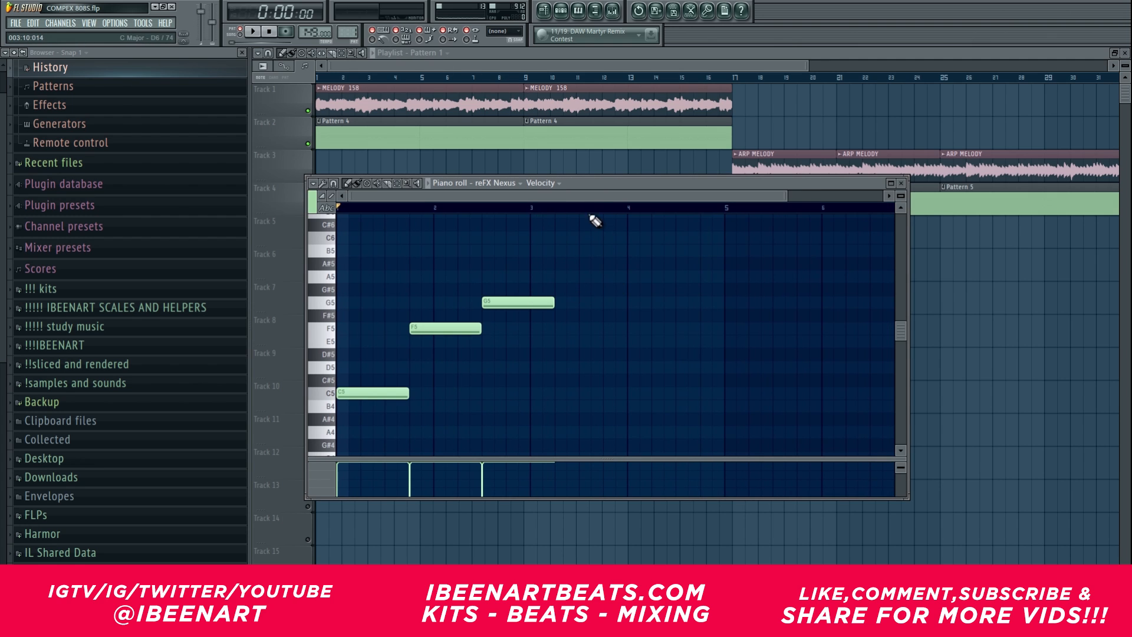
Step: In Pattern 2's ART - 808 NORTHERN LIGHTS piano roll, transpose the bassline three octaves up to start on B7 and play it
scroll(594, 197, up, 1)
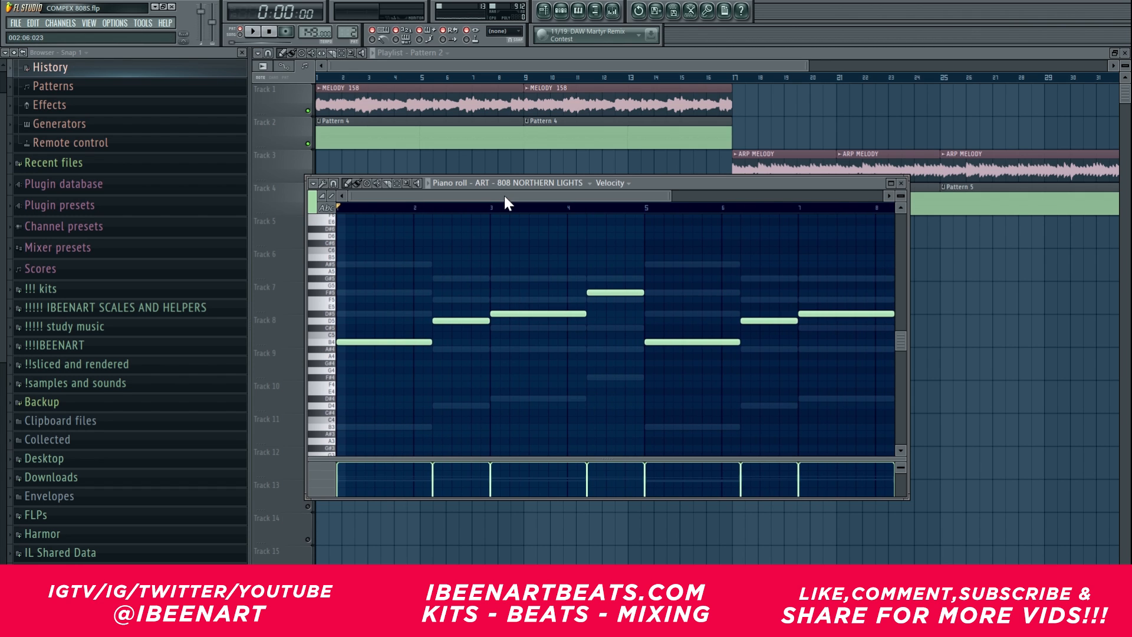
scroll(504, 196, down, 4)
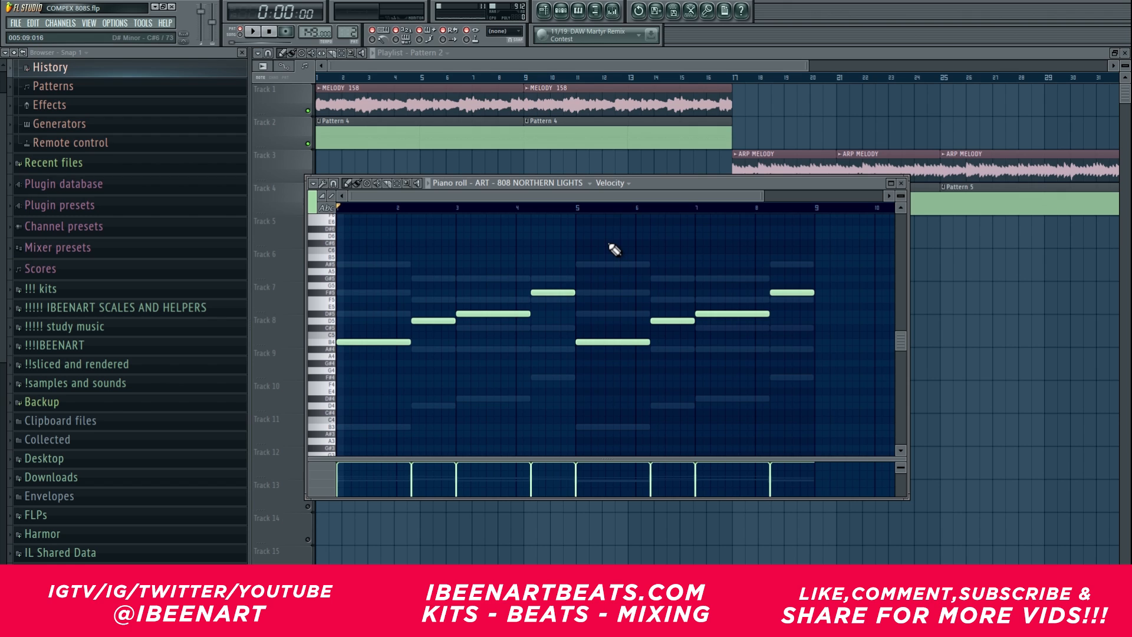
scroll(614, 250, up, 3)
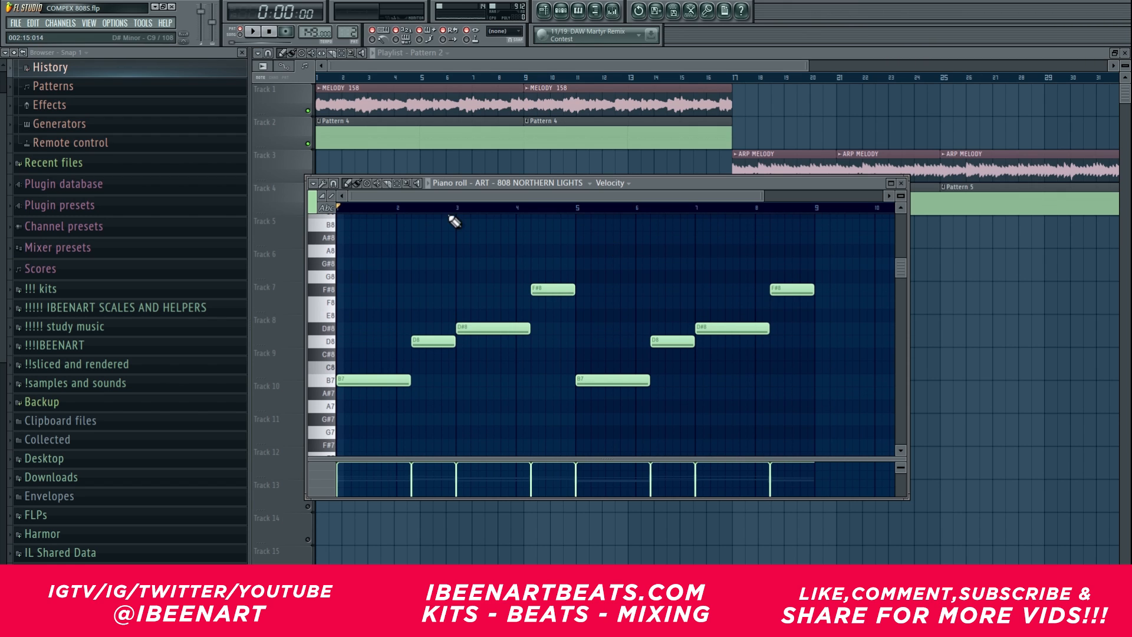
key(space)
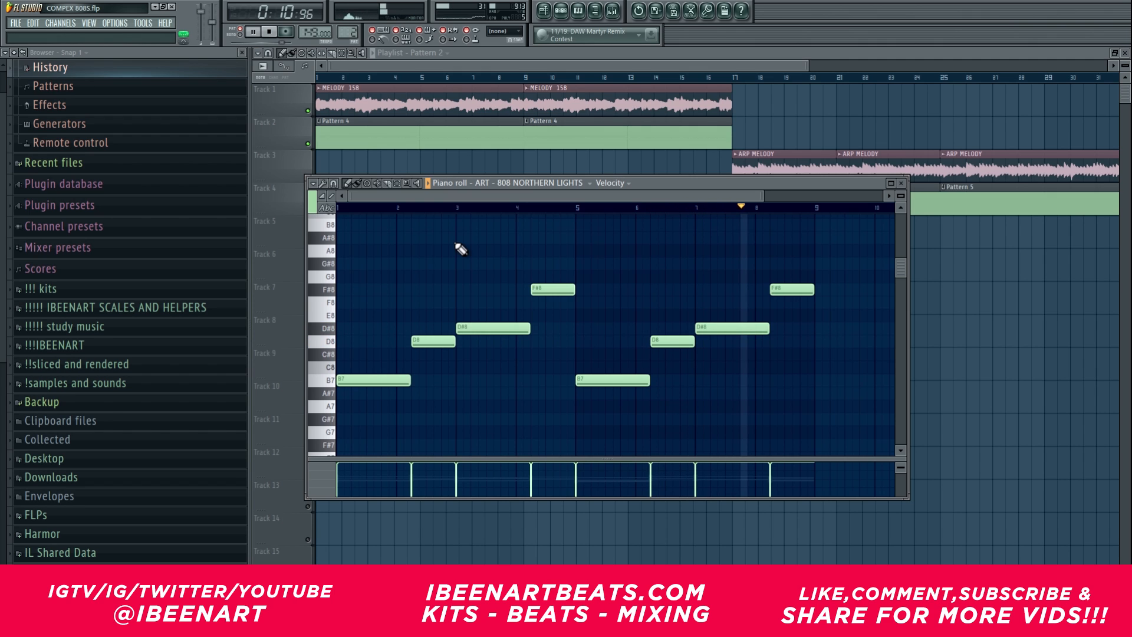
Step: Transpose the whole 808 bassline by octaves so that its first note sits on B4
drag(463, 238, 553, 207)
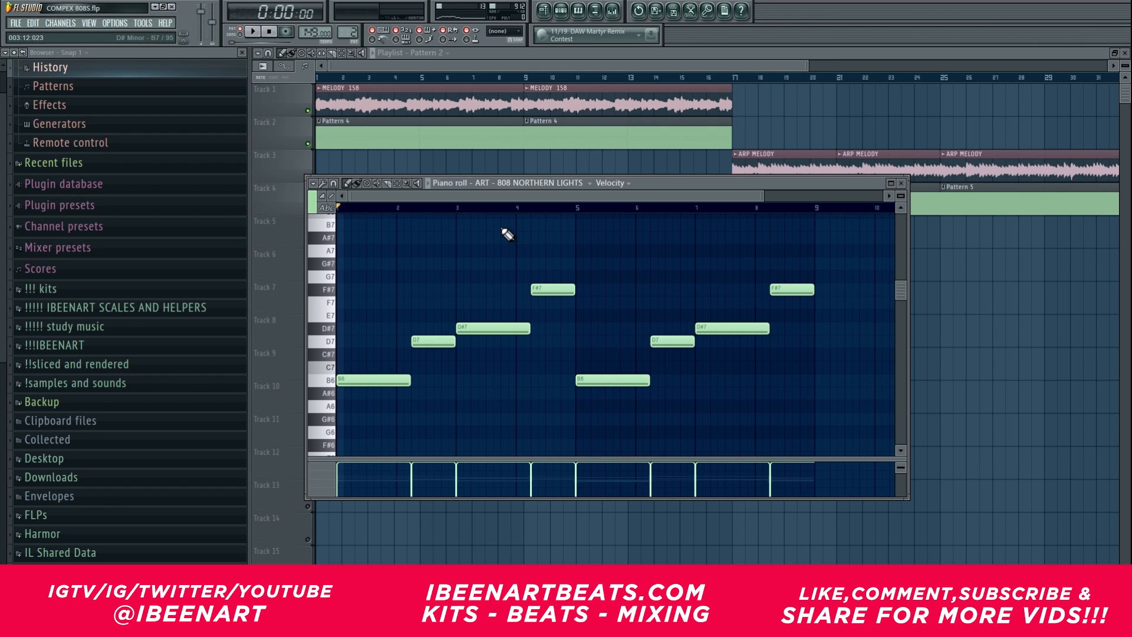
key(ctrl+Down)
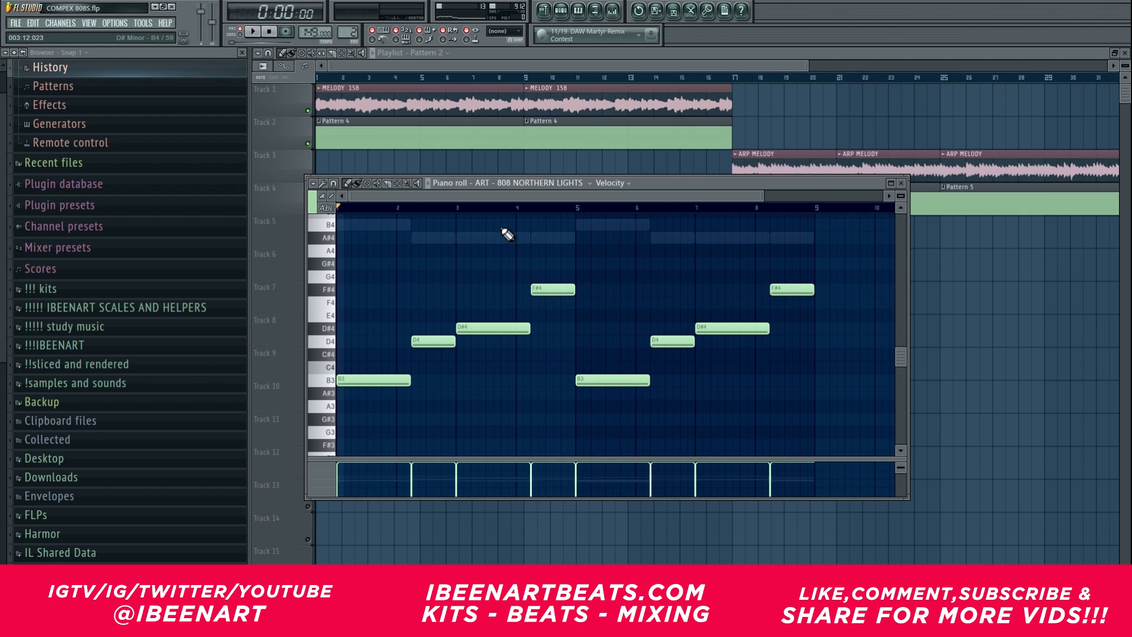
key(ctrl+Down)
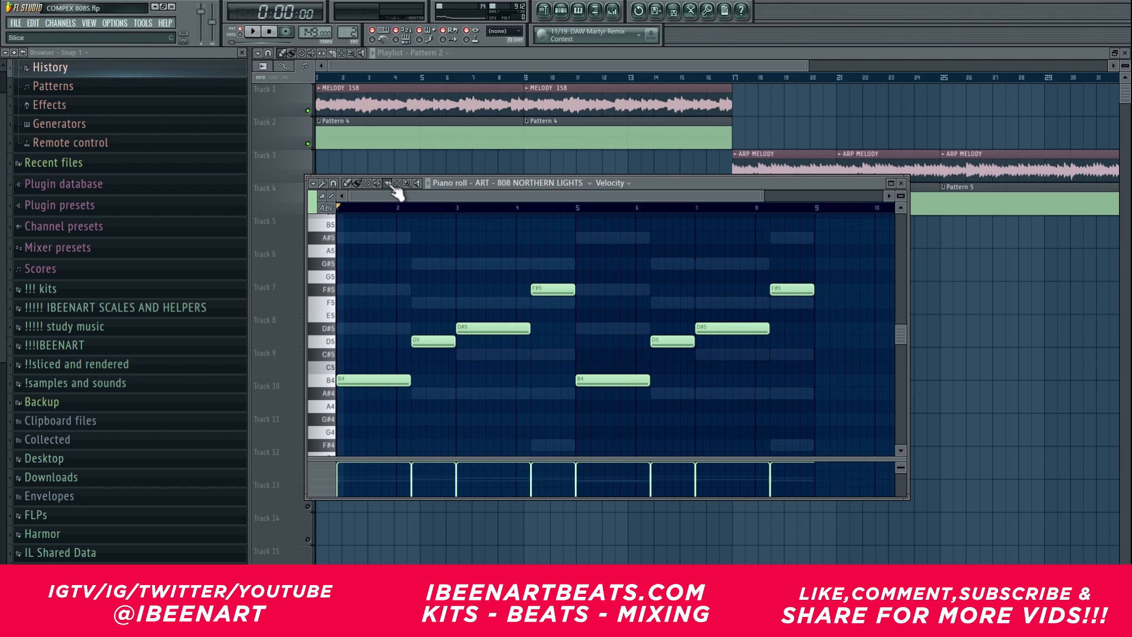
Step: While the pattern plays, slice both B4, both D#5, both F#5 and the second D5 notes of the 808 bassline
click(377, 383)
key(space)
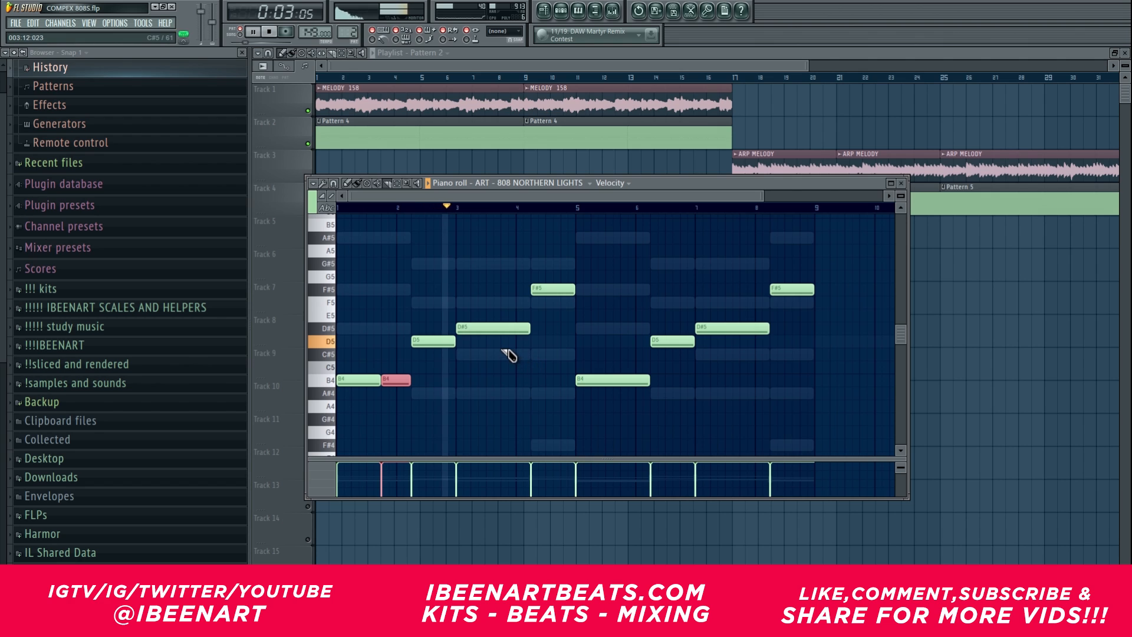
click(502, 328)
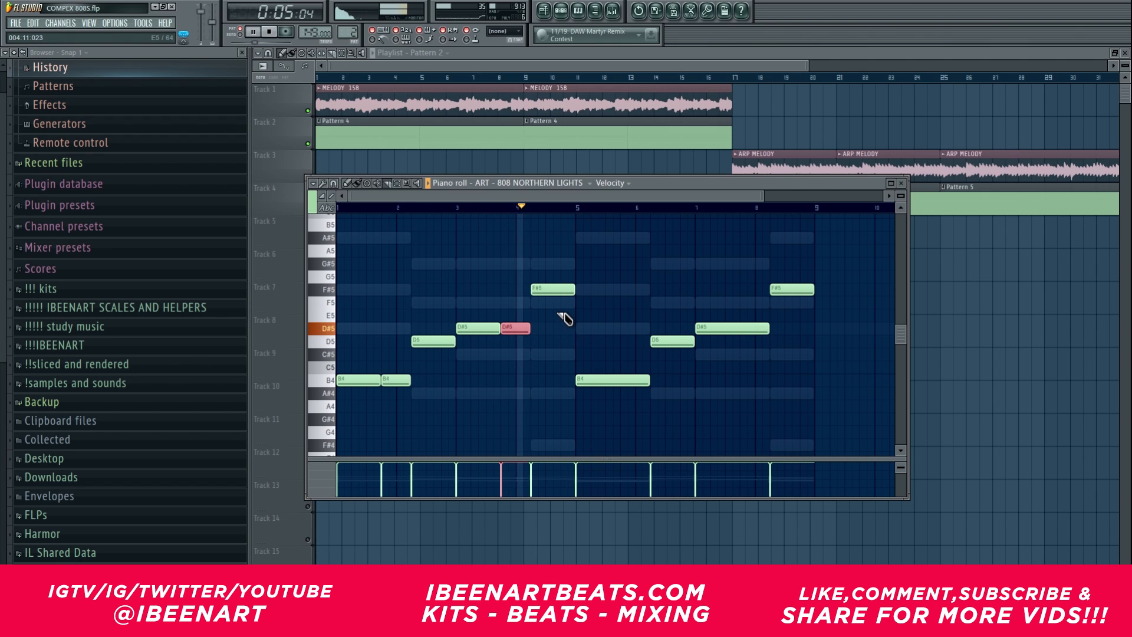
click(560, 288)
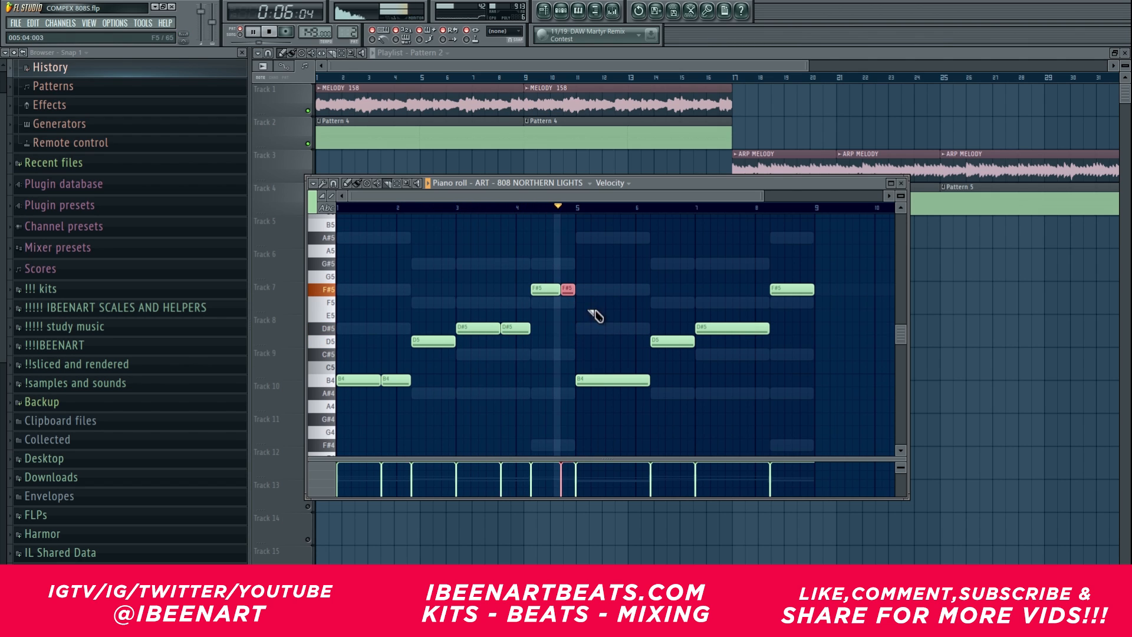
click(620, 380)
click(674, 341)
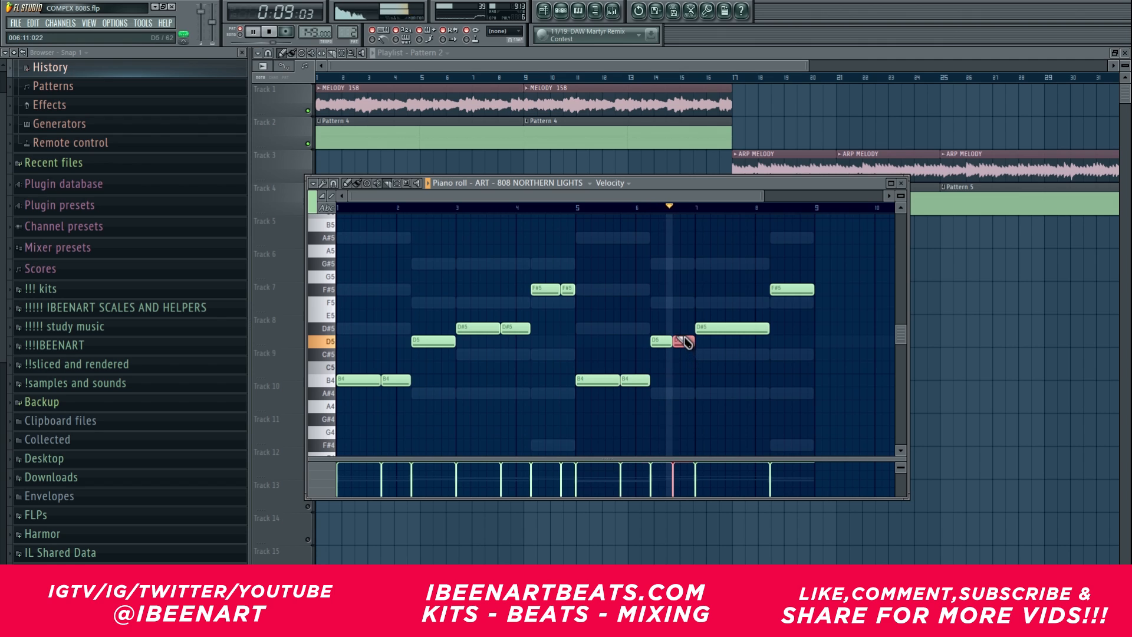
click(740, 328)
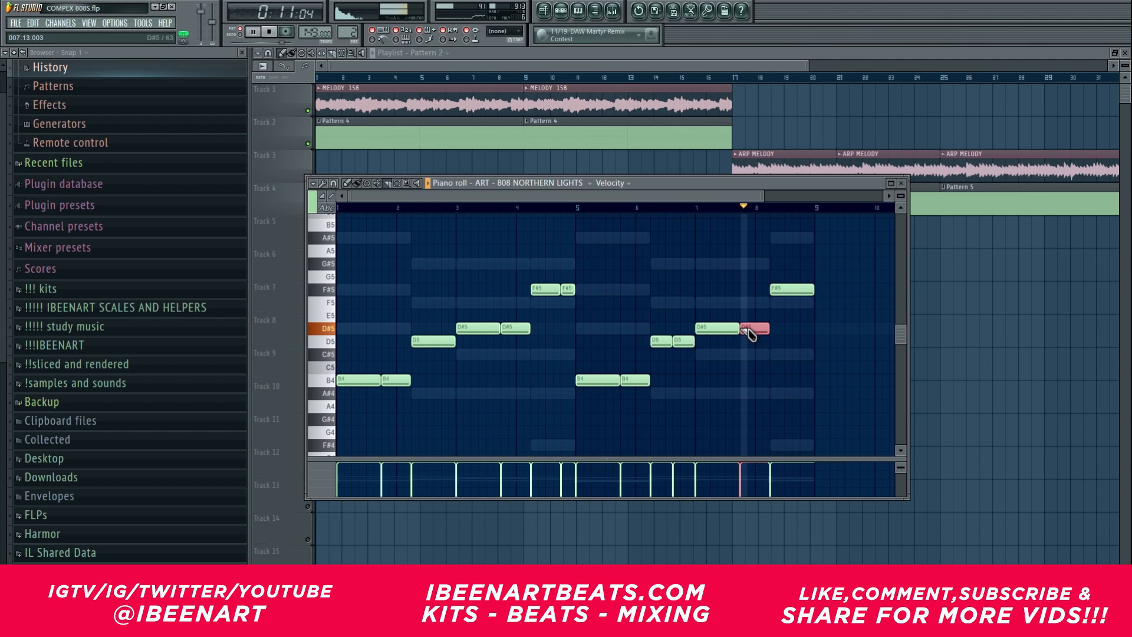
click(800, 289)
key(space)
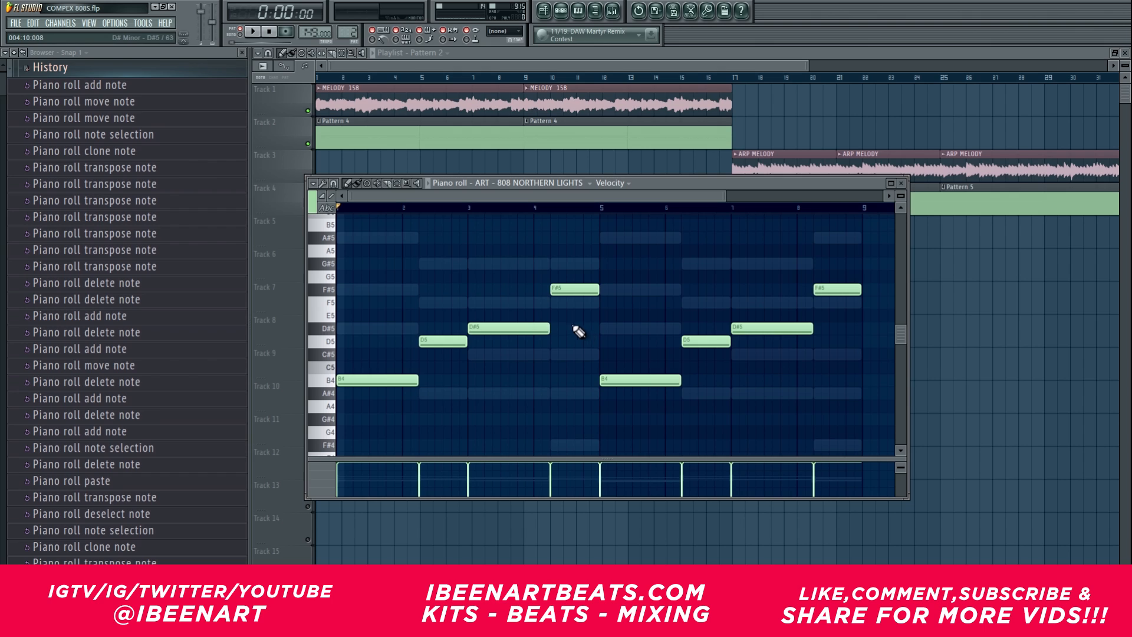
Step: Duplicate the first B4 note later in bar 1, raise the copy to D5 and shift it to bar 2
click(362, 378)
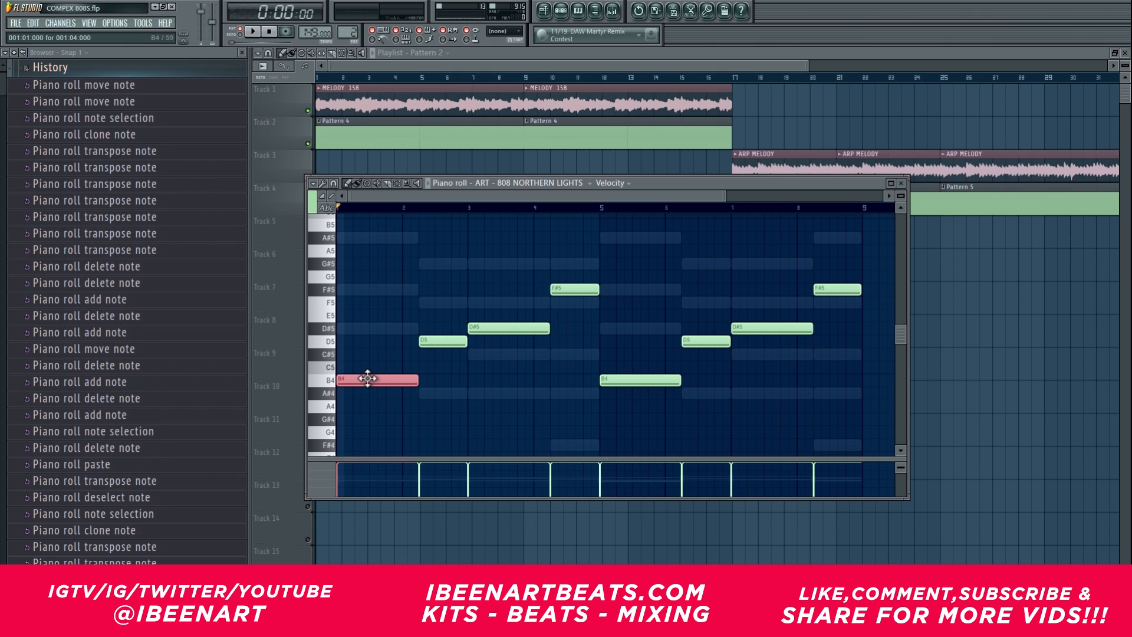
mouse_move(367, 378)
mouse_down()
mouse_move(450, 397)
mouse_move(411, 377)
mouse_up()
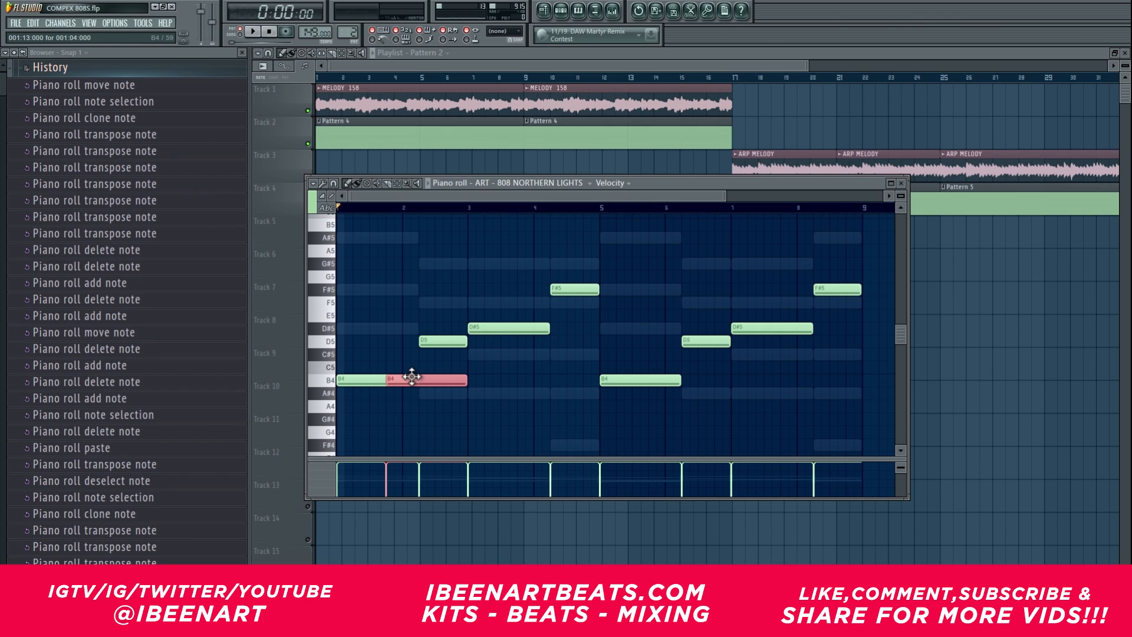
key(Up)
key(Up)
key(Up)
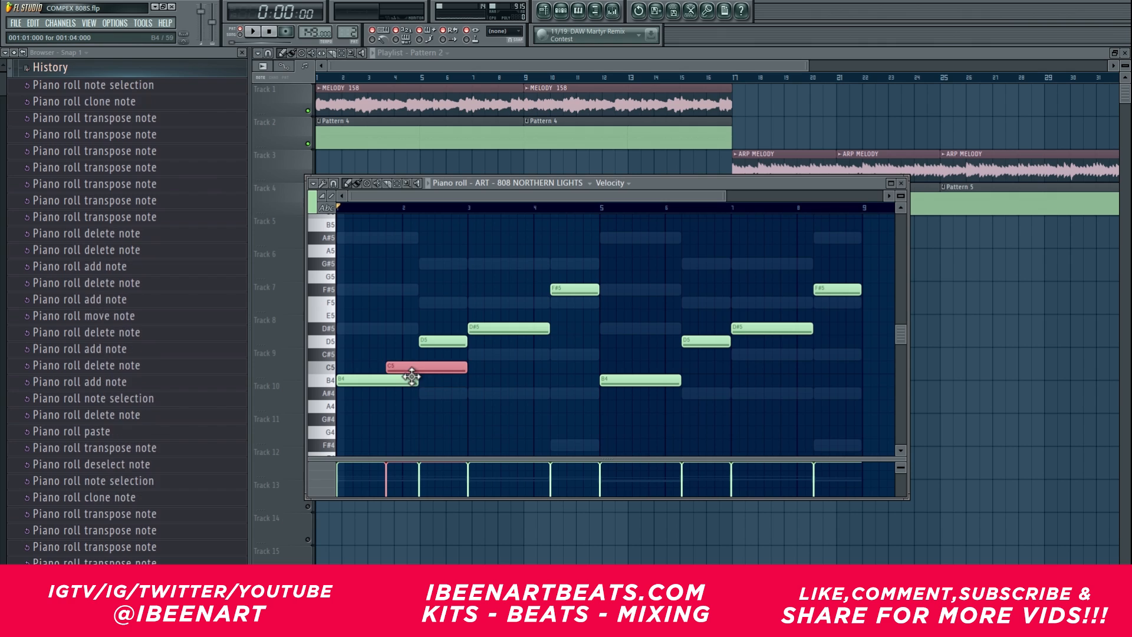
key(shift+Right)
key(shift+Right)
key(shift+Right)
key(shift+Right)
key(shift+Right)
key(shift+Right)
key(shift+Right)
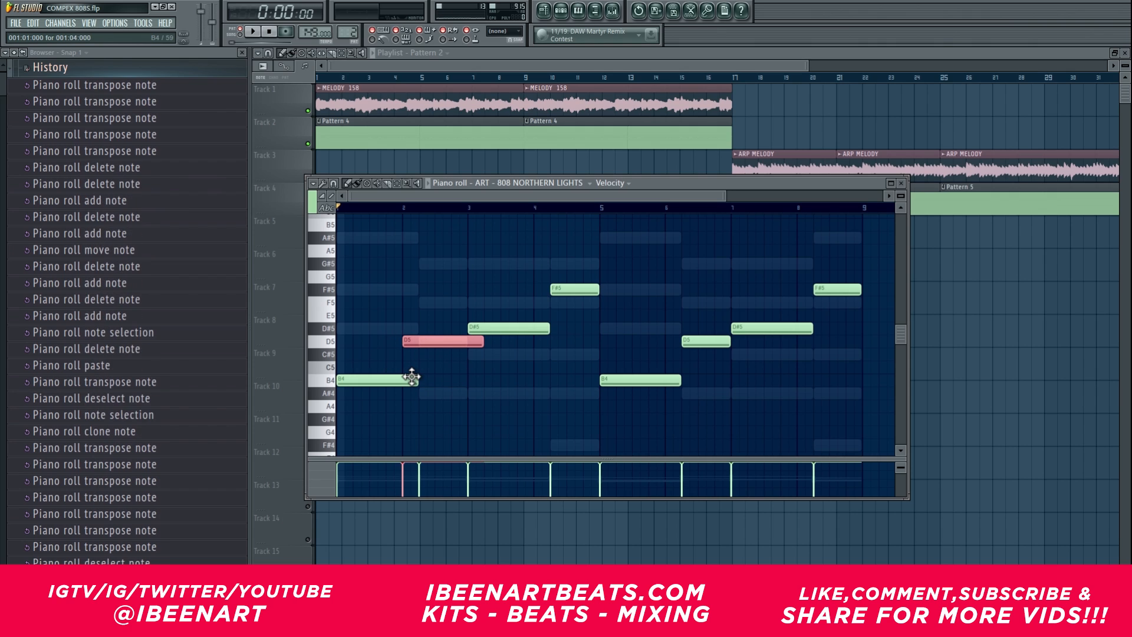
Step: Move the copied note onward along the bassline, raising it to D#5 and F#5, and delete the copy
key(Up)
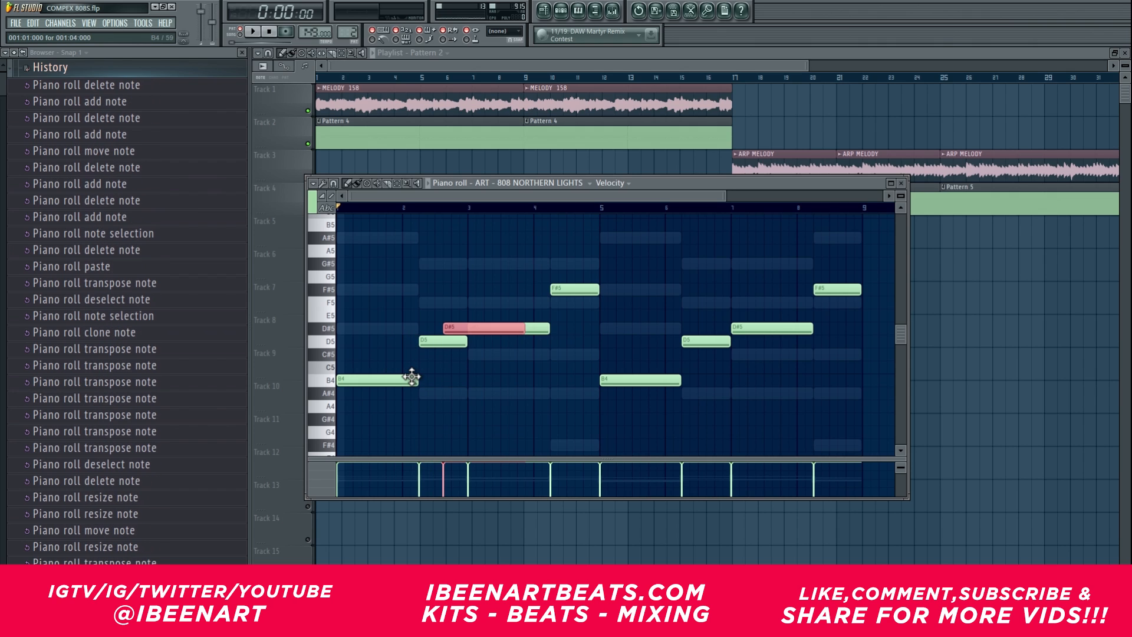
key(shift+Right)
key(shift+Right)
key(shift+Right)
key(shift+Right)
key(shift+Right)
key(shift+Right)
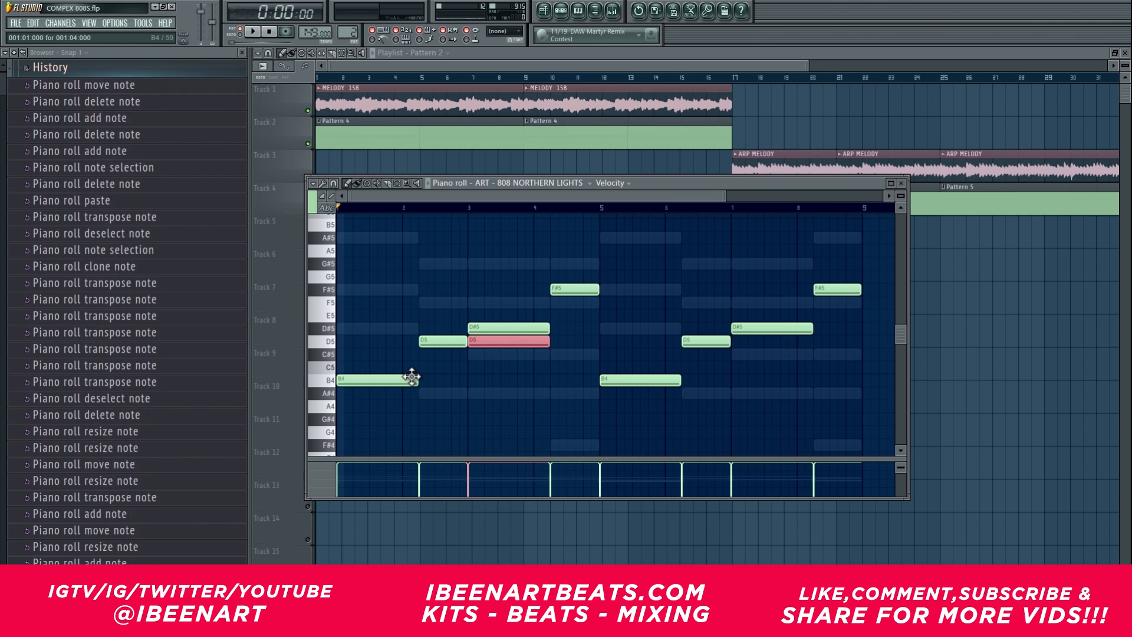
key(Up)
key(Up)
key(Up)
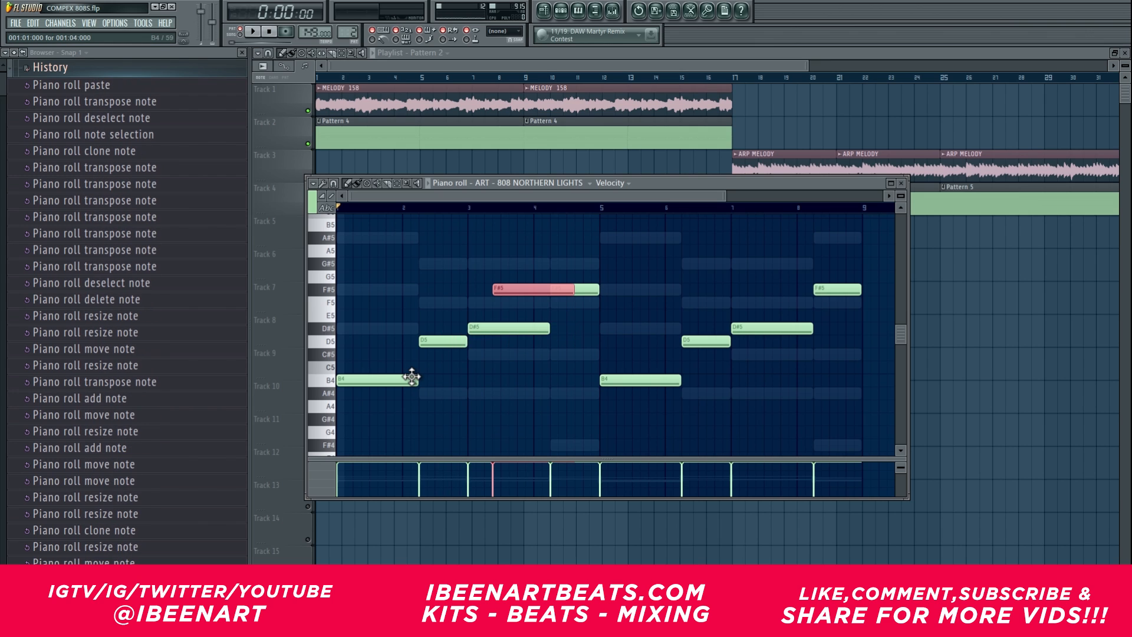
right_click(515, 286)
Step: Duplicate the first F#5 note, try the copy on B4 and back on F#5, shift it earlier and delete it
drag(575, 292, 605, 289)
key(ctrl+z)
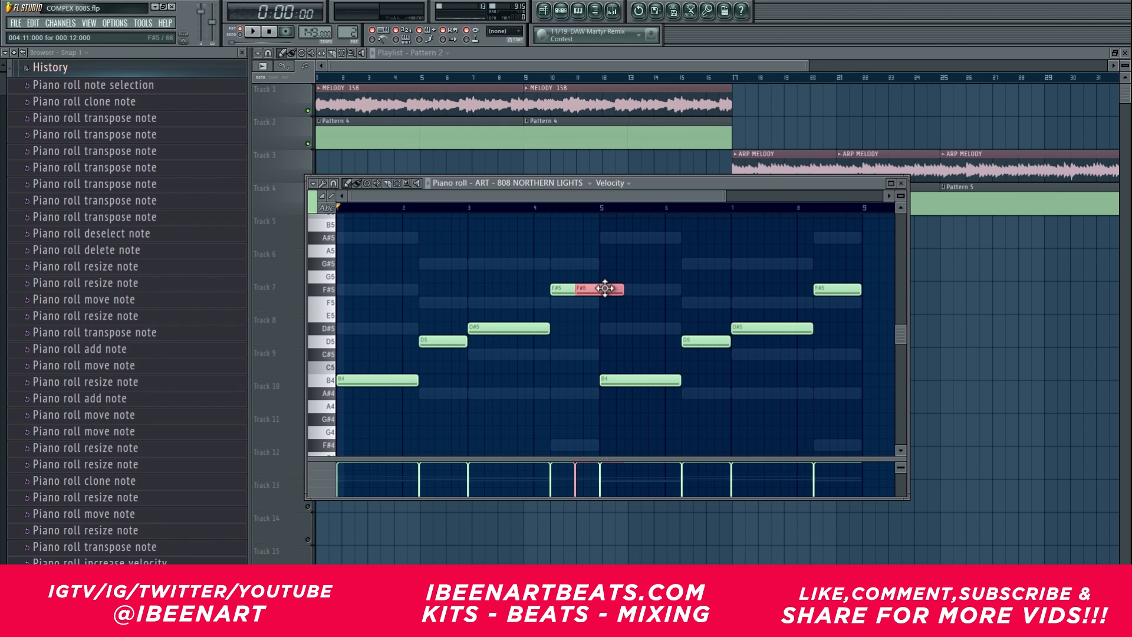
key(Down)
key(Down)
key(Down)
key(Down)
key(Down)
key(Down)
key(Down)
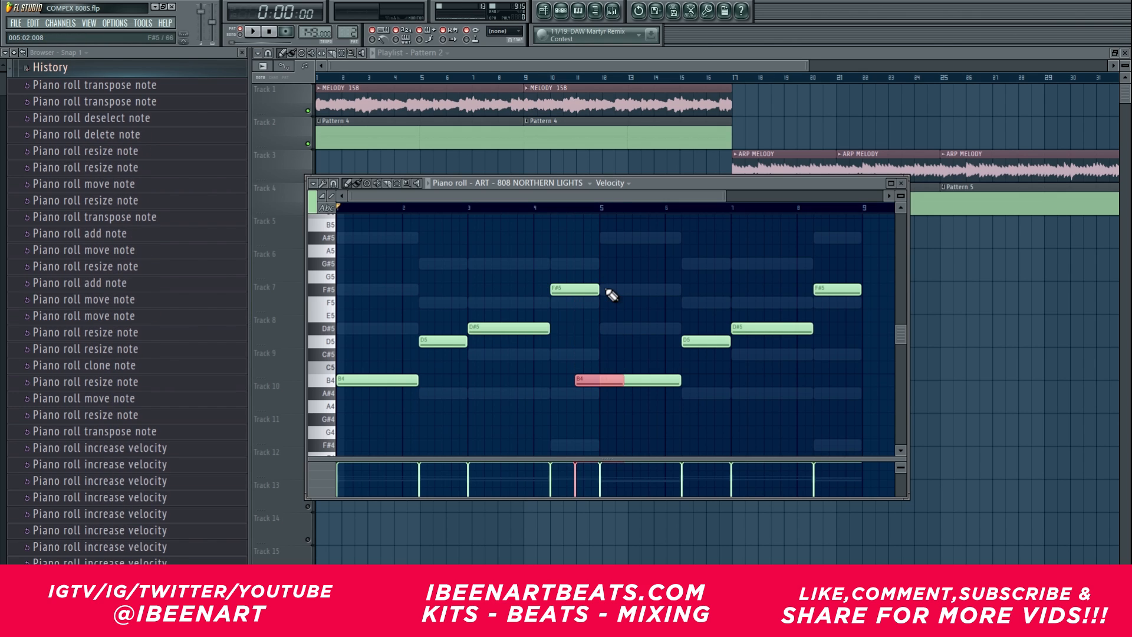
key(Up)
key(Up)
key(Up)
key(Up)
key(Up)
key(Up)
key(Up)
drag(606, 283, 592, 284)
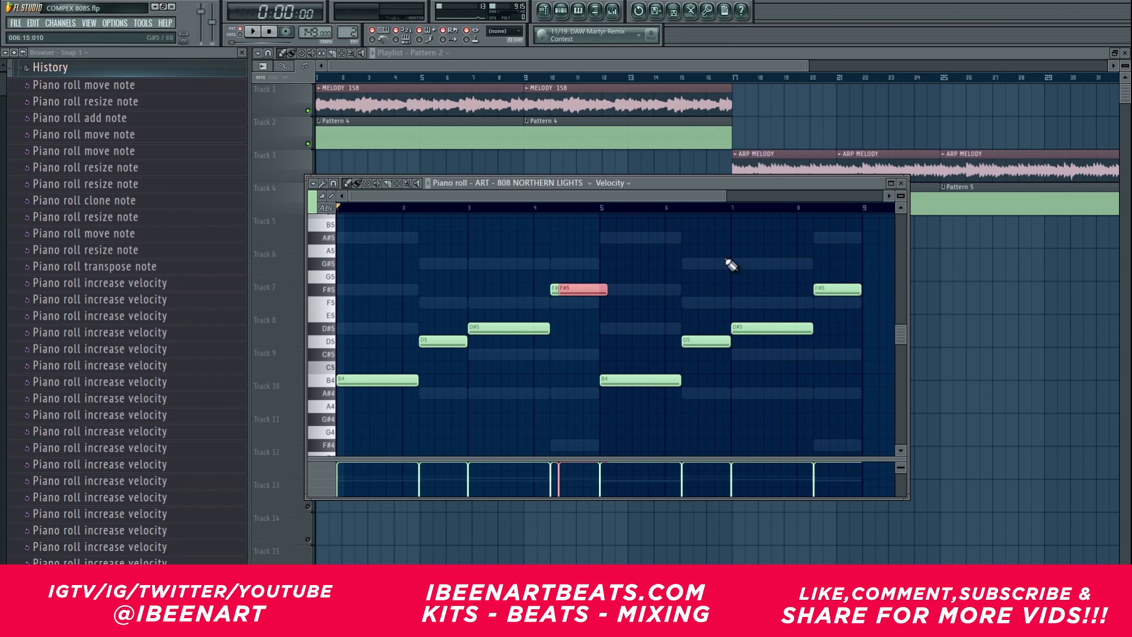
right_click(577, 293)
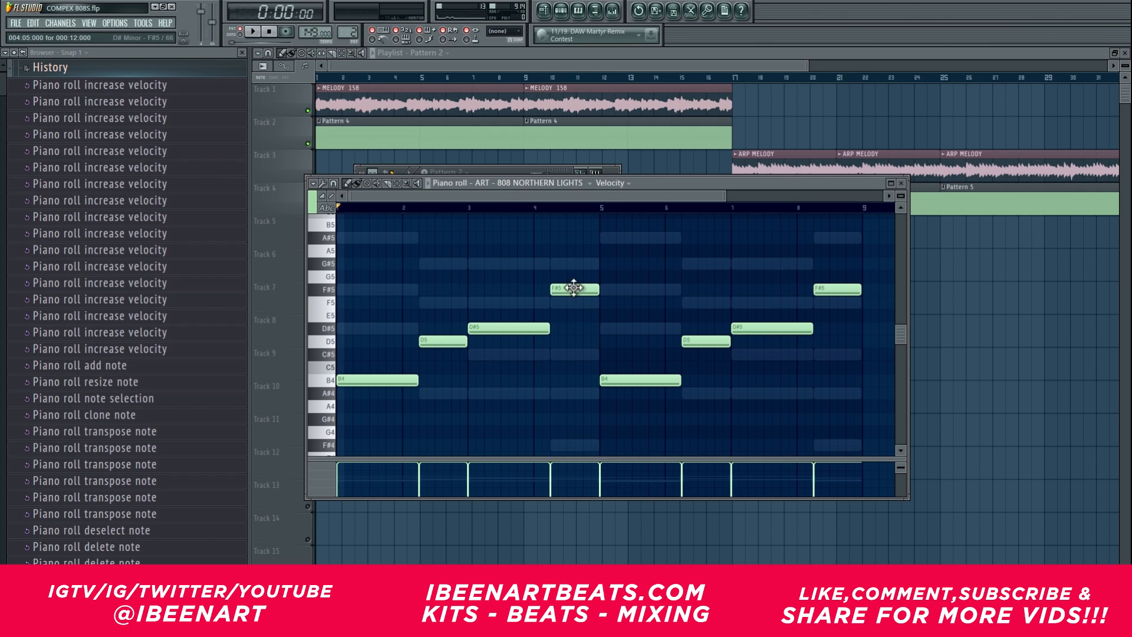
Step: Slice the first B4 note into four pieces, raise the third piece to D#5 and play the pattern
click(379, 381)
key(ctrl+z)
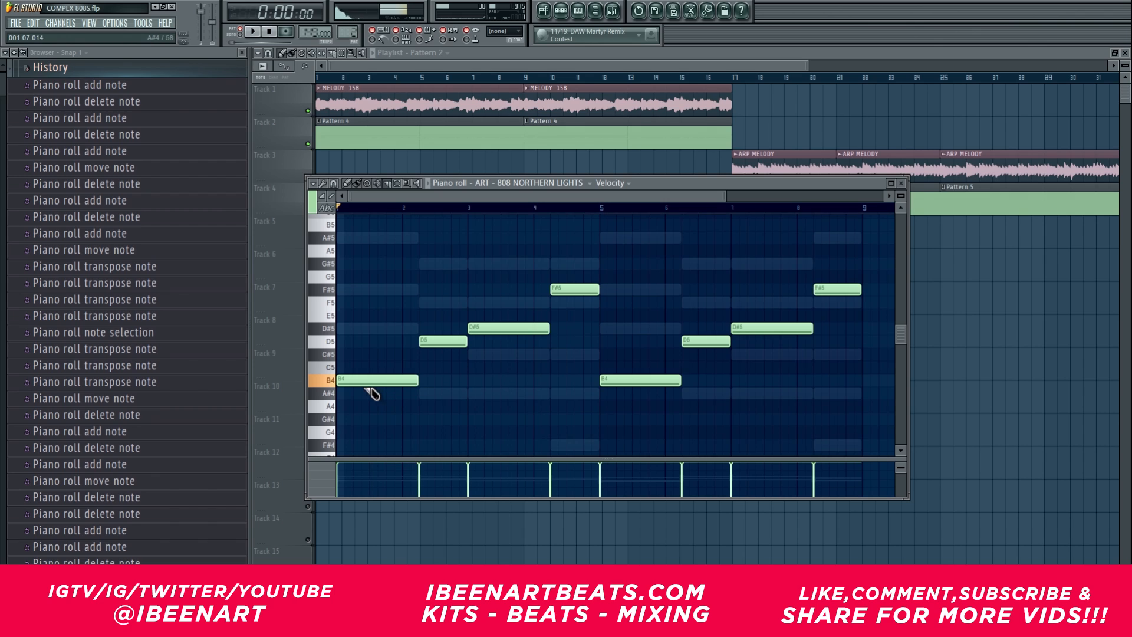
click(361, 383)
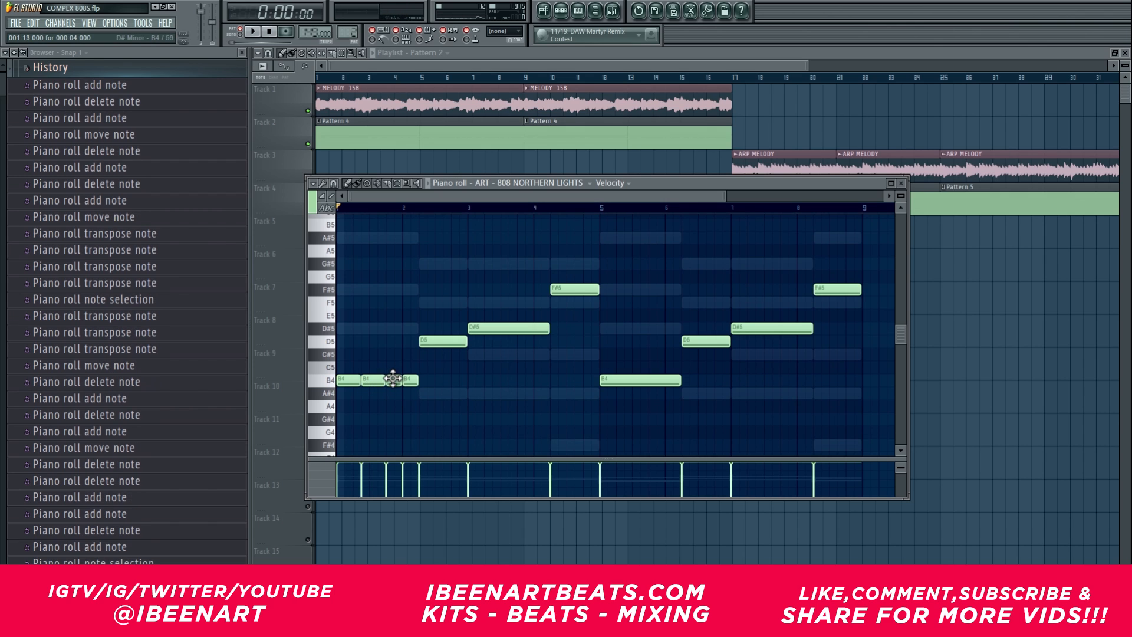
ctrl+click(395, 381)
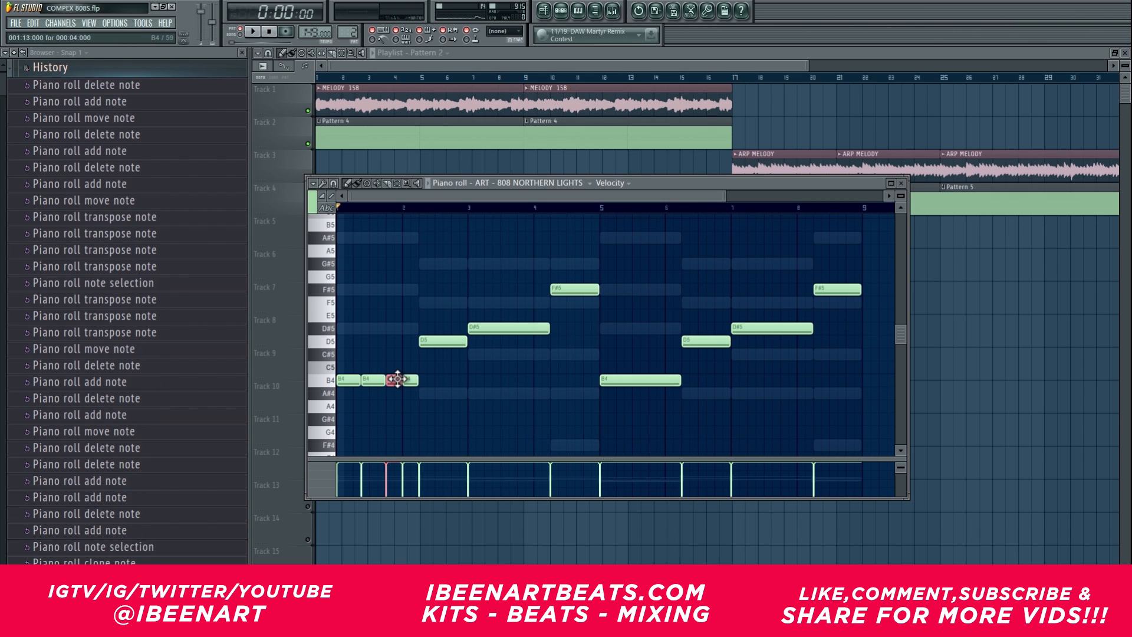
key(Up)
key(Up)
key(Up)
key(Up)
key(space)
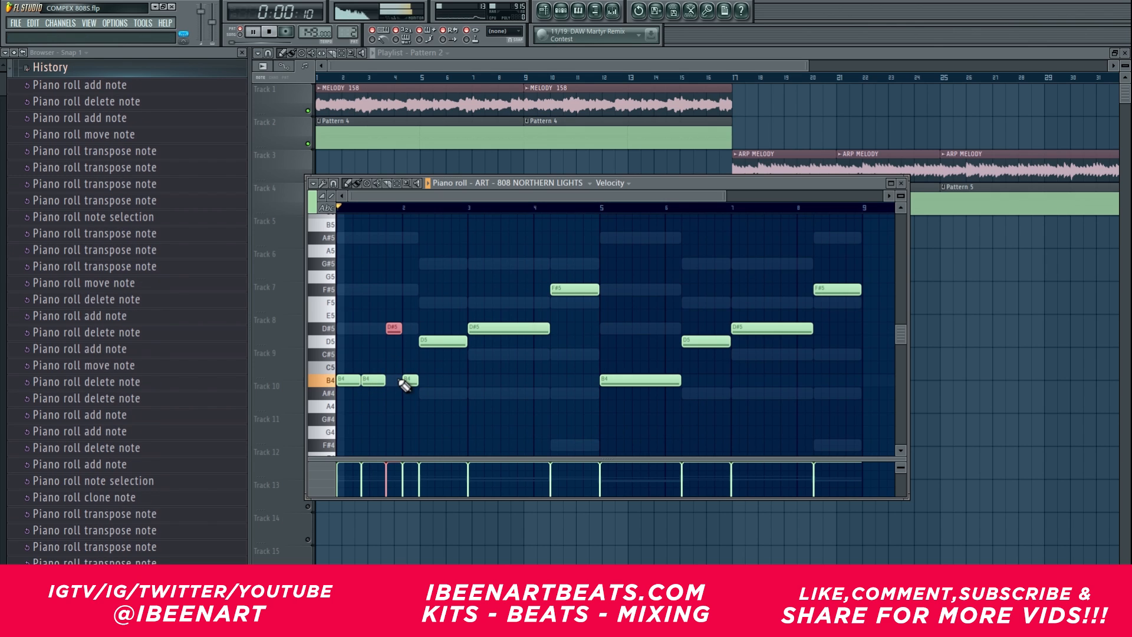
key(space)
Step: Shorten the second B4 piece, move and shorten the D#5 hit right after it, extend the last B4 piece back to meet it, and play
drag(395, 329, 387, 328)
drag(384, 381, 375, 381)
ctrl+click(389, 333)
drag(393, 329, 385, 329)
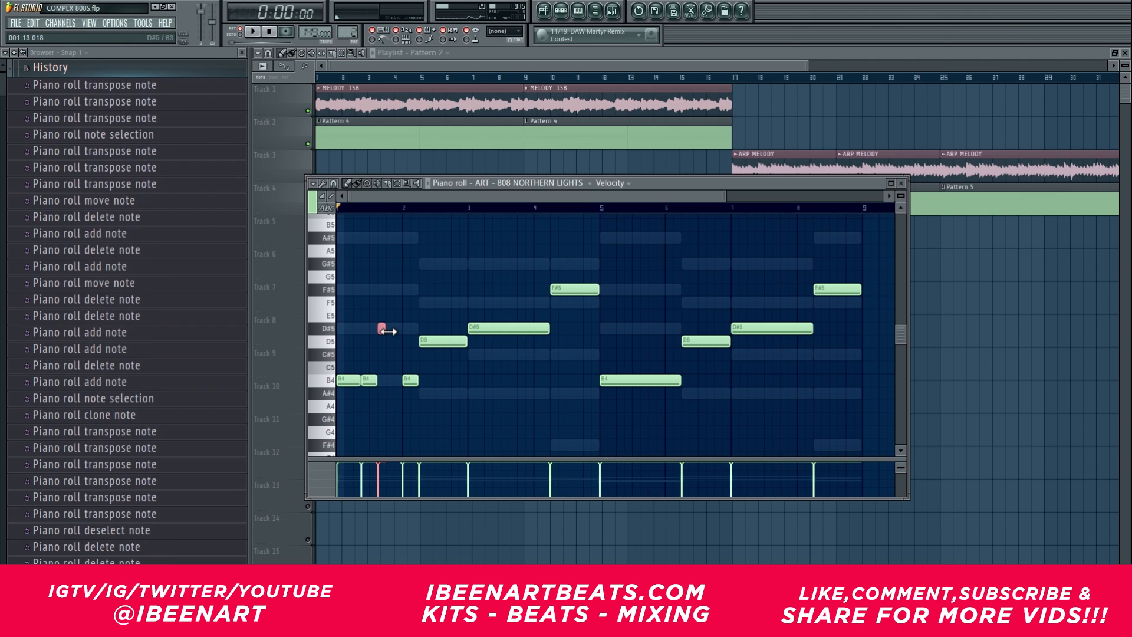
drag(406, 382, 387, 382)
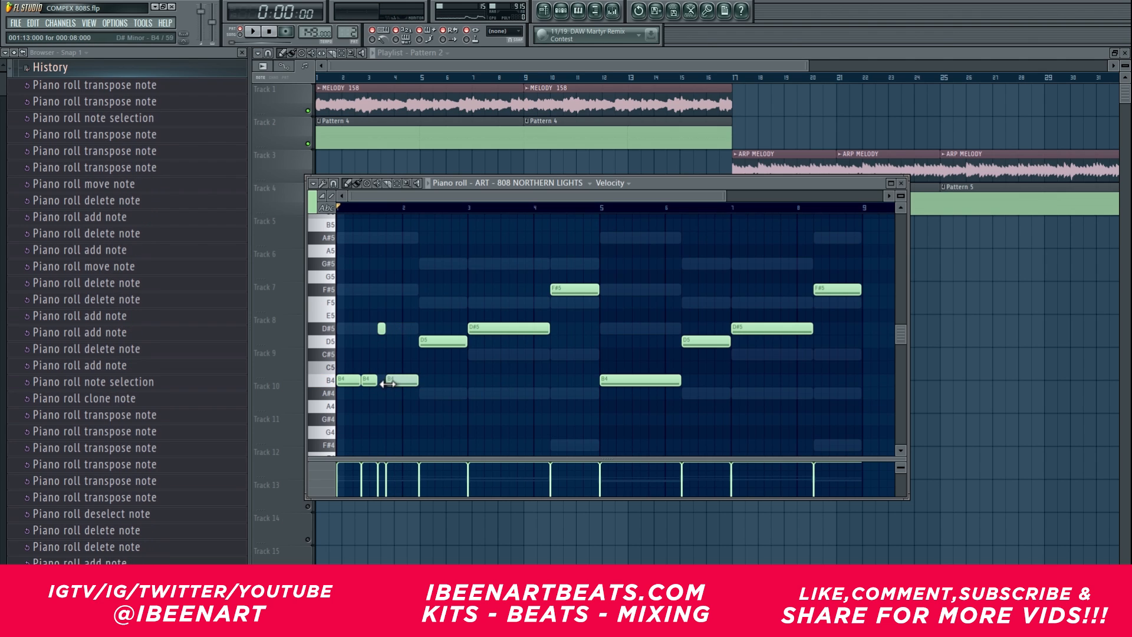
key(space)
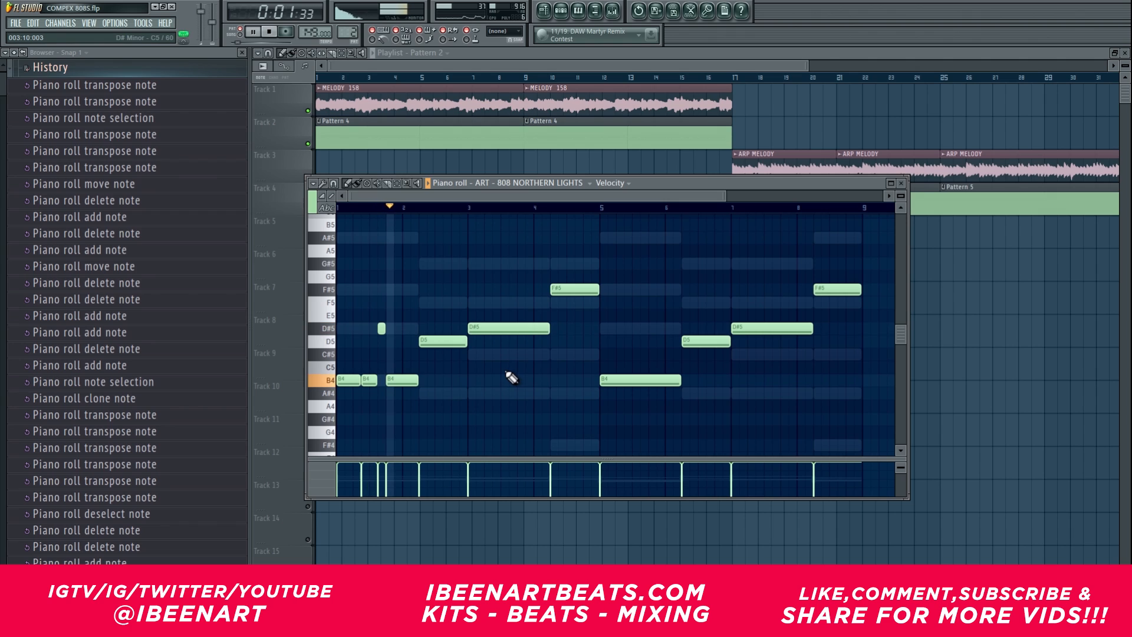
key(space)
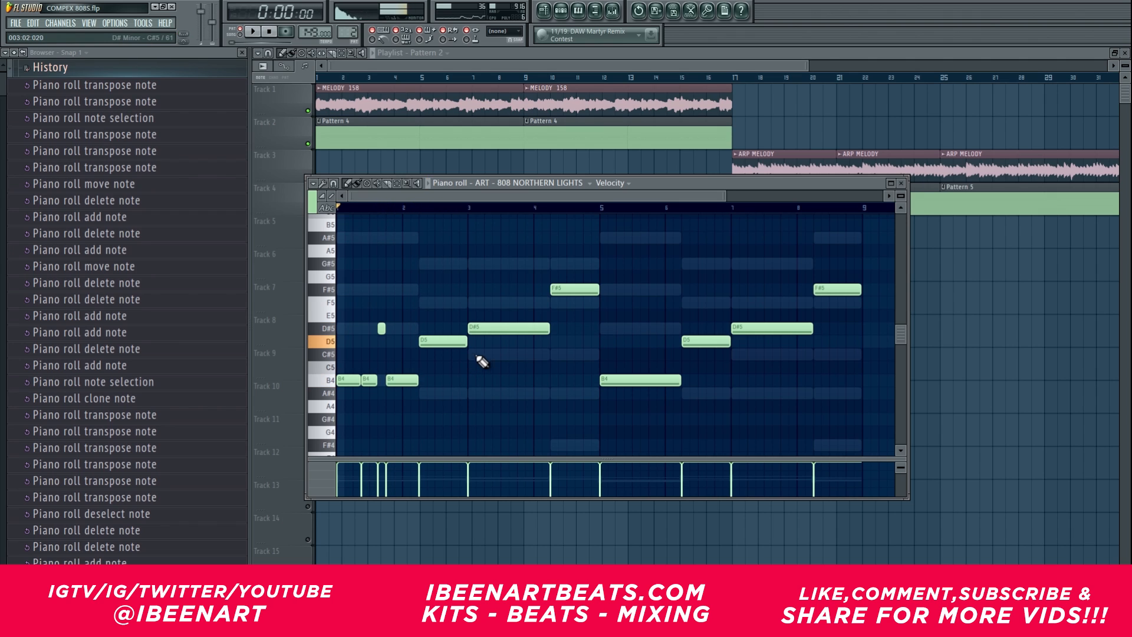
Step: Shorten the first D5 note, add a short F5 note filling the gap up to bar 3, and play the pattern
drag(466, 341, 450, 342)
click(465, 342)
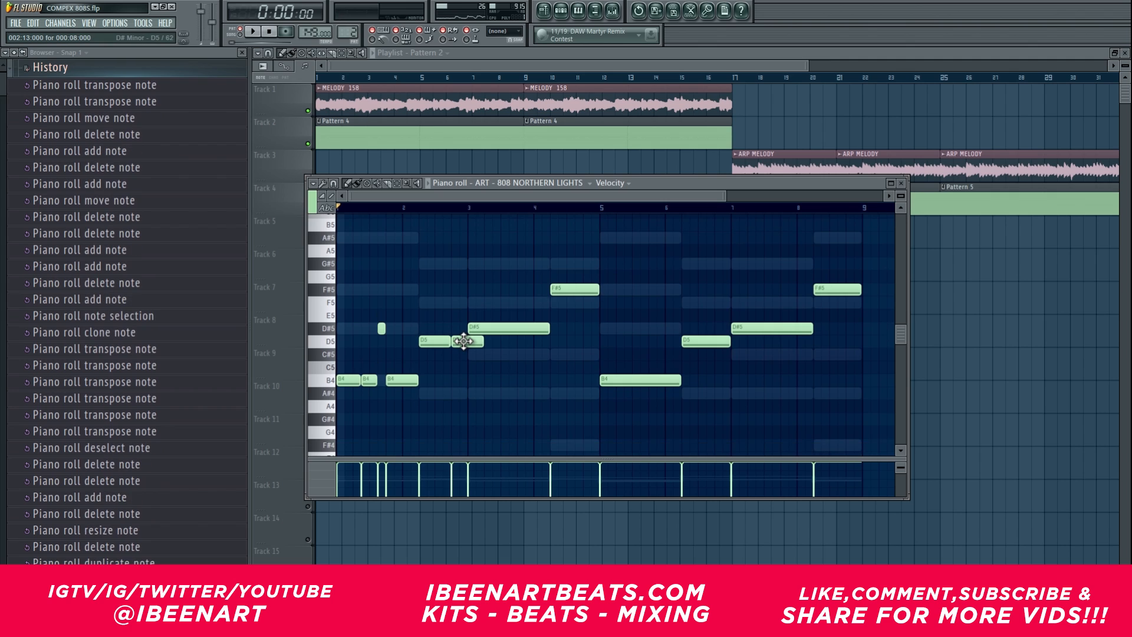
drag(463, 341, 468, 303)
key(shift+Up)
key(shift+Up)
key(space)
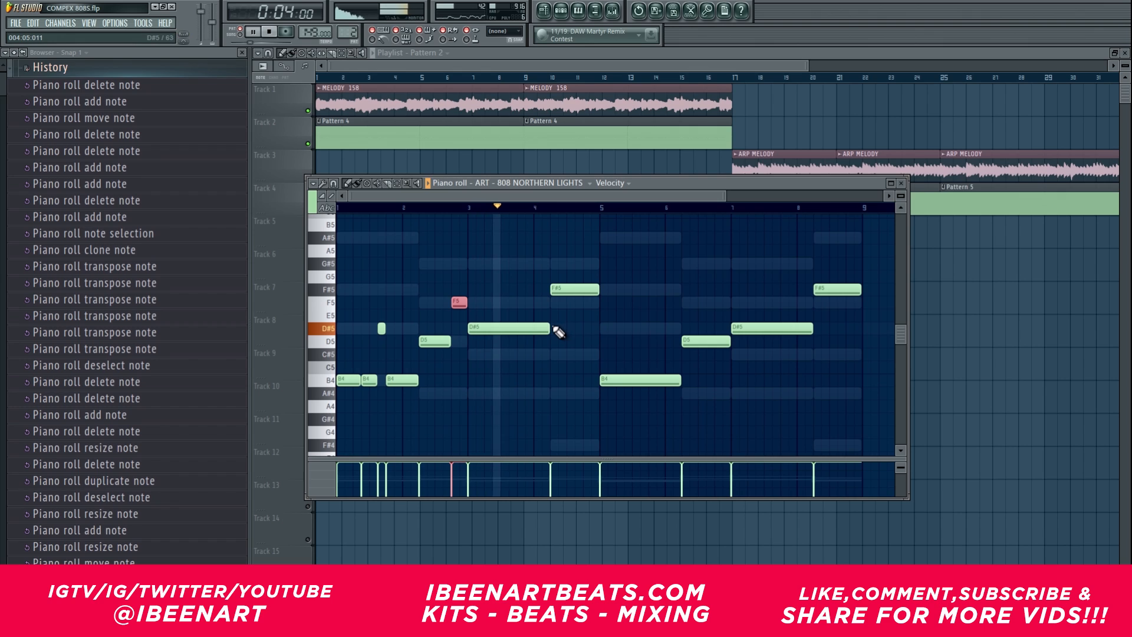
key(space)
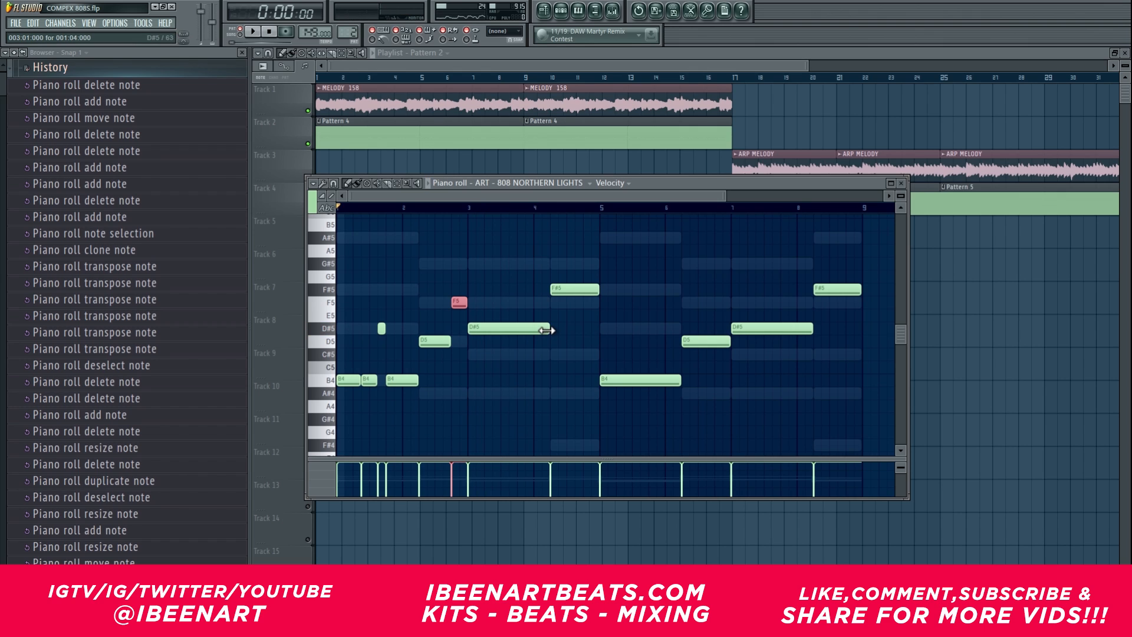
Step: Shorten the D#5 note at bar 3, add a short F5 note right after it and chop it into four pieces
mouse_move(545, 331)
mouse_down()
mouse_move(481, 331)
mouse_move(515, 302)
mouse_up()
click(512, 303)
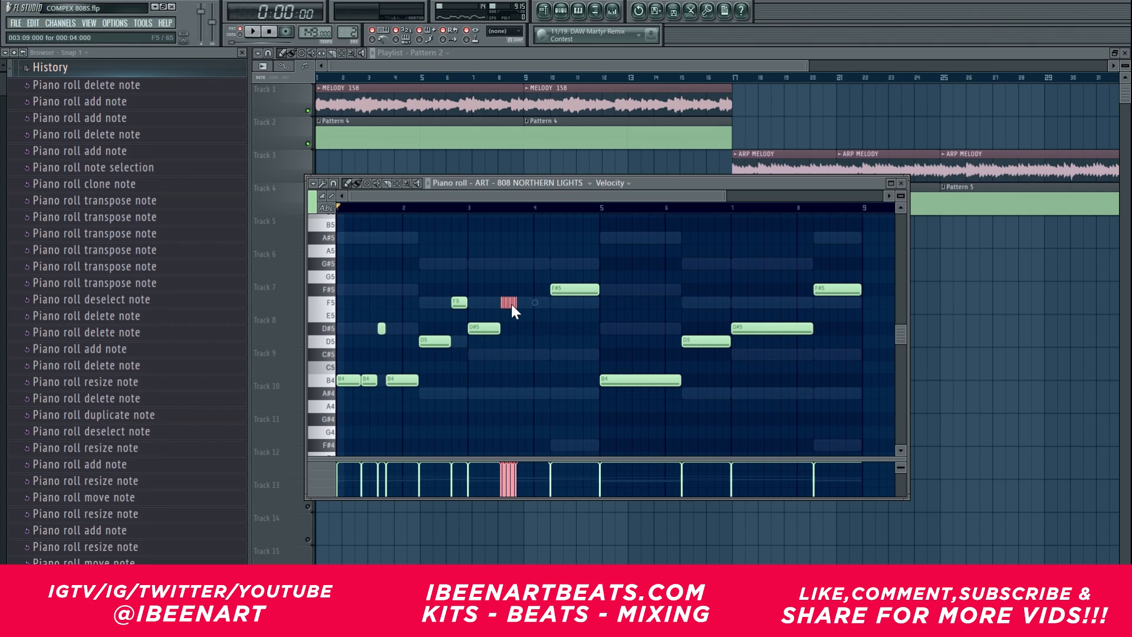
click(547, 171)
drag(549, 167, 548, 177)
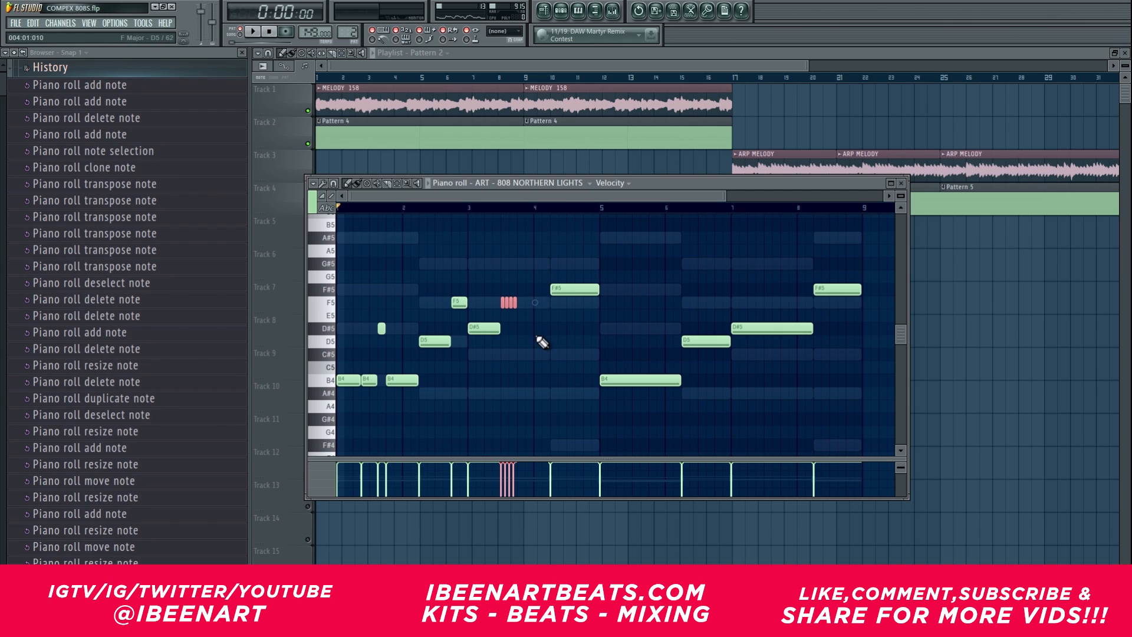
Step: Add a short G#5 note right after the chopped F5 pieces and play the pattern from bar 3
click(462, 302)
drag(514, 274, 524, 256)
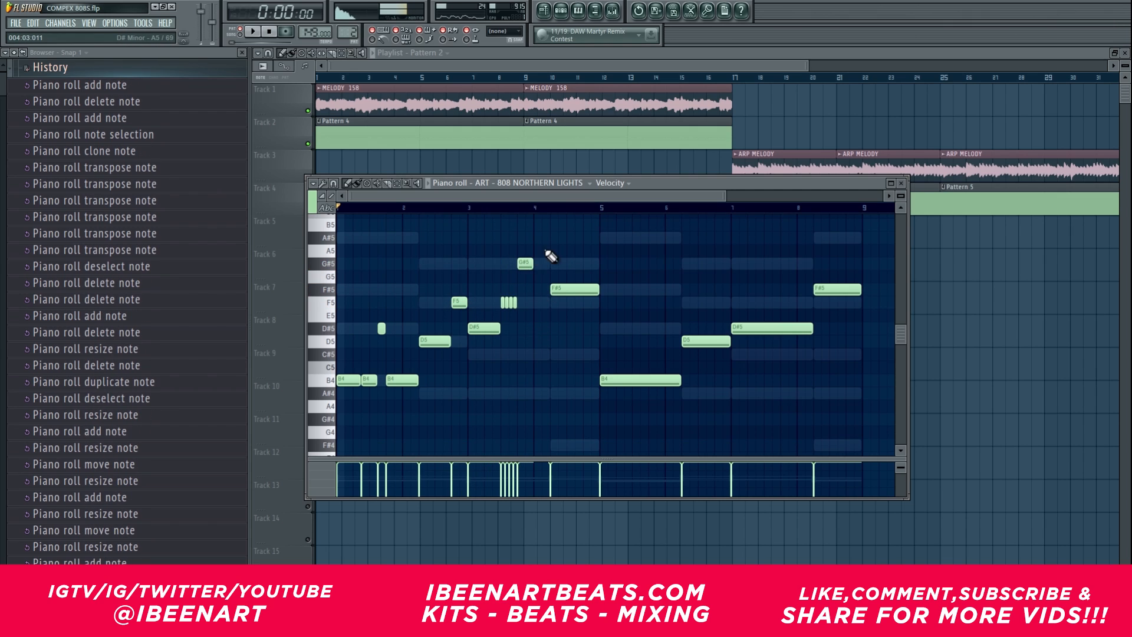
drag(535, 196, 550, 195)
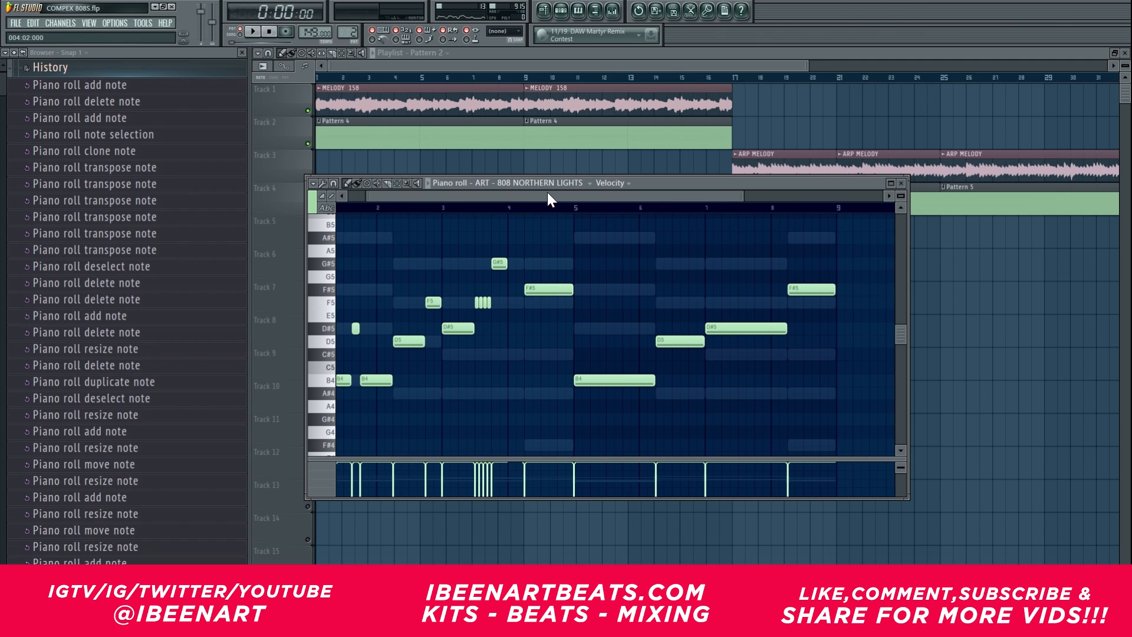
click(458, 208)
key(space)
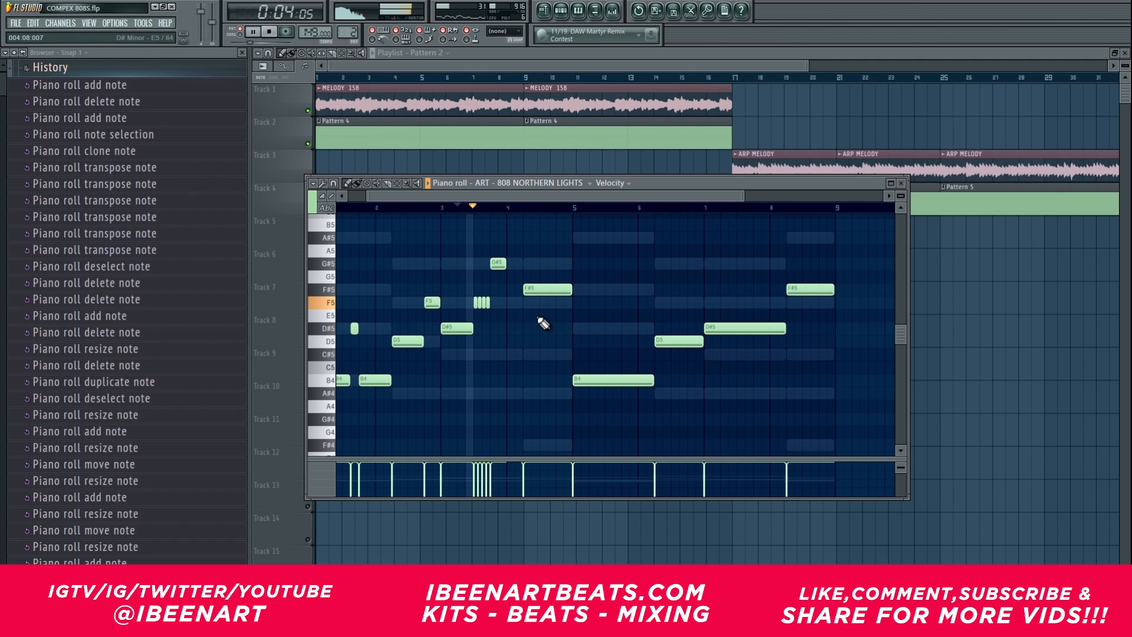
Step: Stop playback, halve the length of the four-piece F5 roll, and halve the G#5 note and place it directly after the roll
key(space)
key(ctrl+alt+z)
drag(526, 197, 508, 197)
key(ctrl+alt+z)
scroll(519, 197, up, 2)
key(ctrl+u)
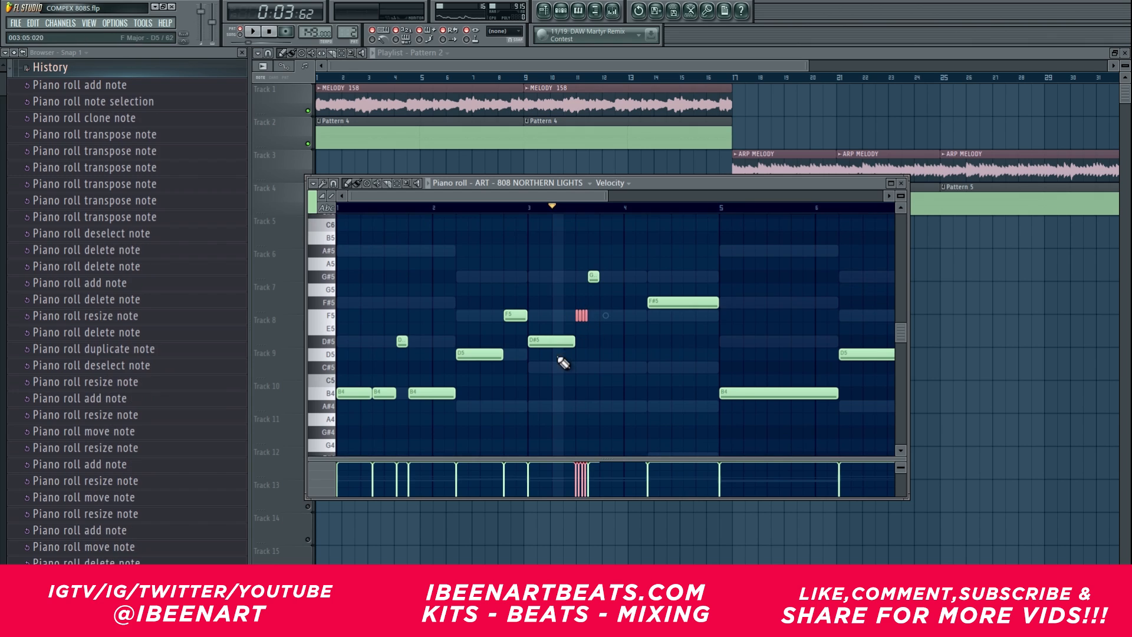
Step: Add a D#5 note after the G#5, shorten it, fill the gap before the F#5 with a short D#5 and play the result
mouse_move(546, 374)
mouse_down()
mouse_move(542, 345)
mouse_move(616, 340)
mouse_up()
key(space)
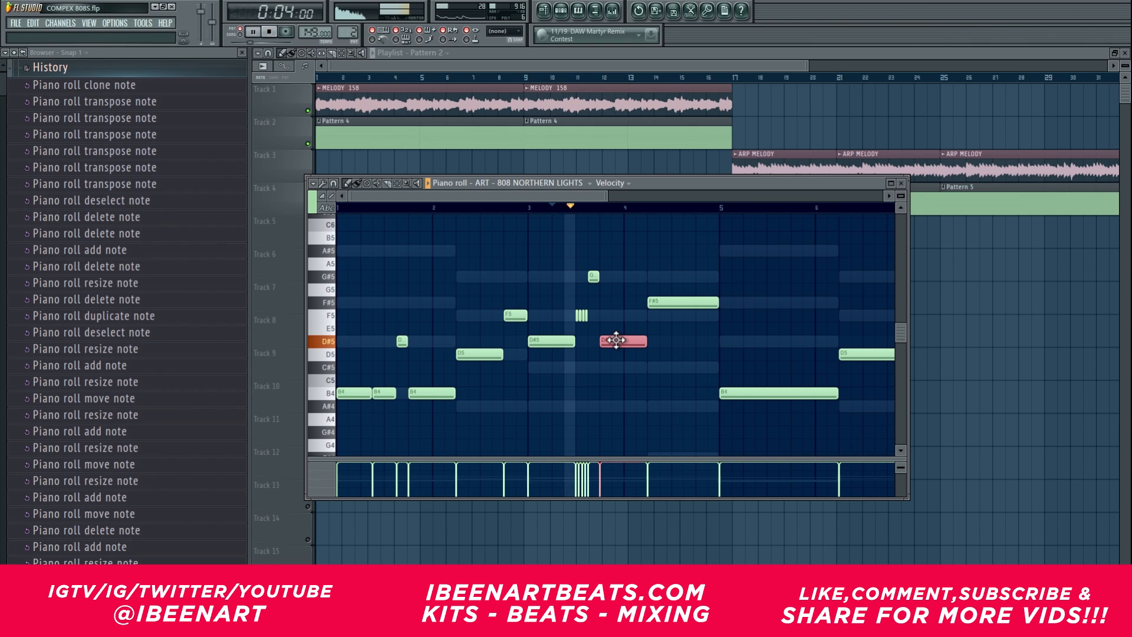
key(space)
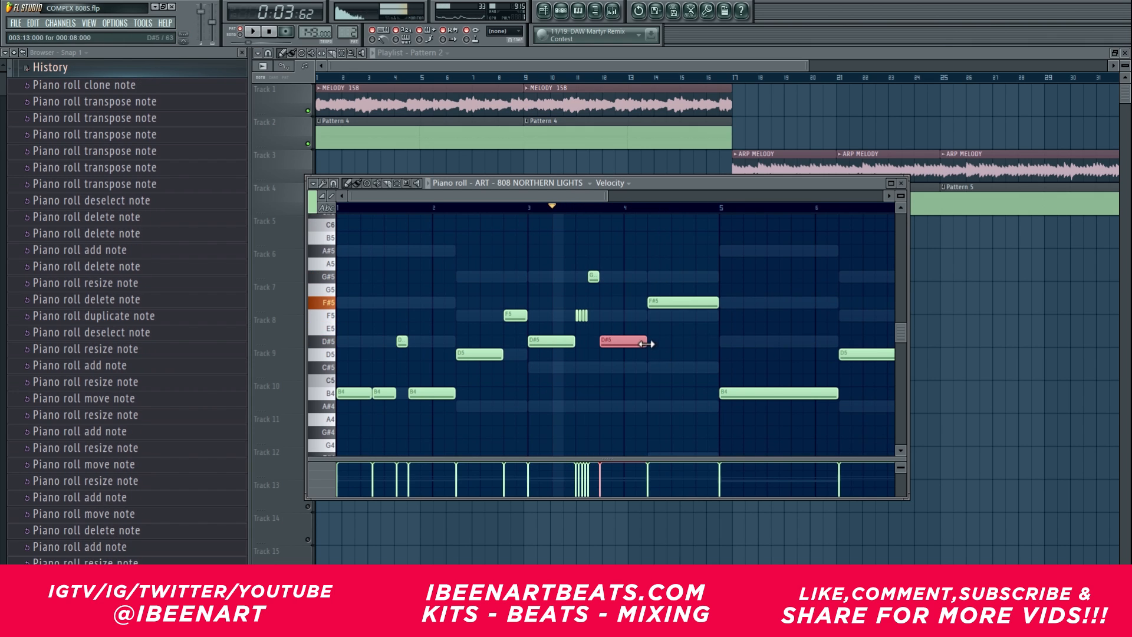
mouse_move(644, 342)
mouse_down()
mouse_move(633, 342)
mouse_move(655, 342)
mouse_move(639, 342)
mouse_up()
key(space)
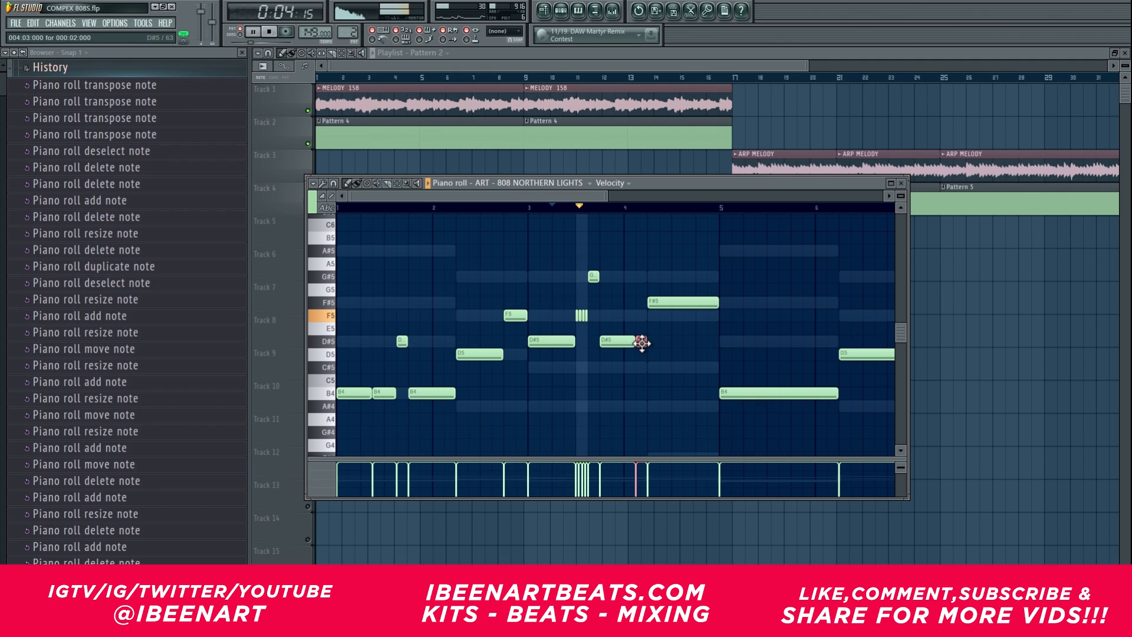
key(space)
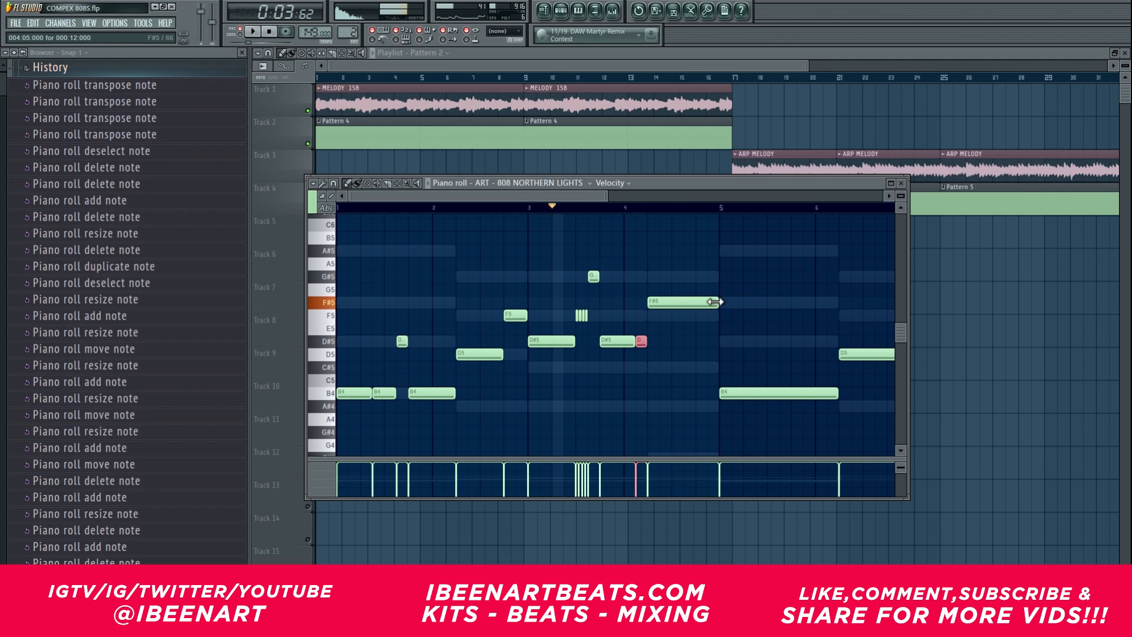
Step: Shorten the first F#5 note and fill the space up to bar 5 with short F#5, A#5 and F5 notes
mouse_move(716, 301)
mouse_down()
mouse_move(682, 301)
mouse_move(726, 299)
mouse_up()
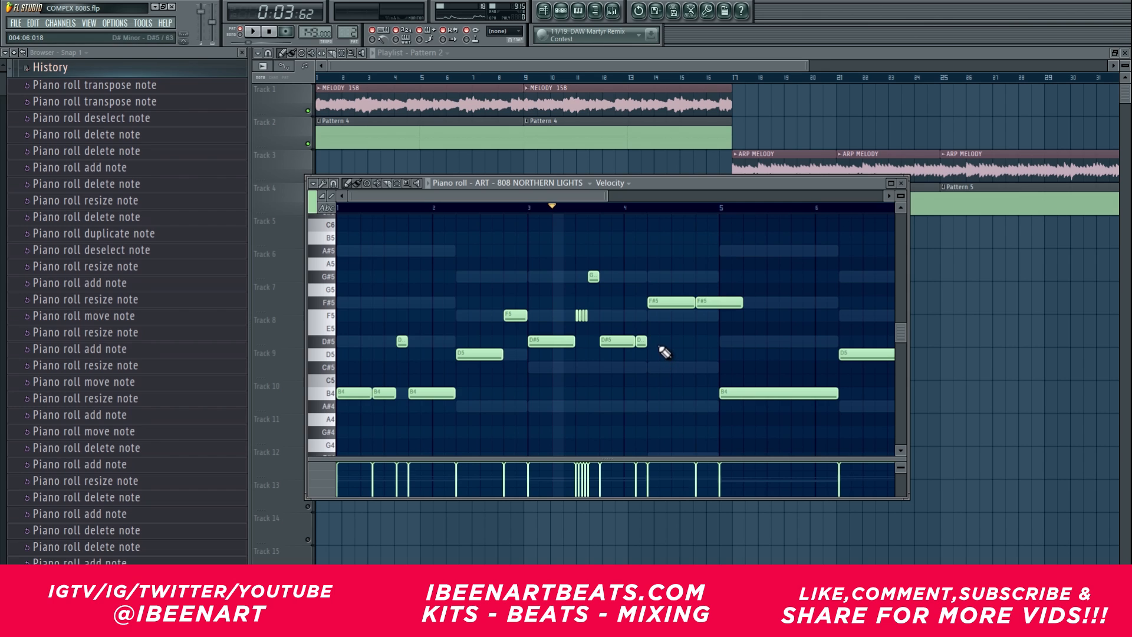
mouse_move(693, 303)
mouse_down()
mouse_move(679, 303)
mouse_move(710, 303)
mouse_move(689, 304)
mouse_move(698, 260)
mouse_move(700, 294)
mouse_up()
ctrl+click(700, 291)
key(shift+Up)
key(shift+Up)
key(shift+Up)
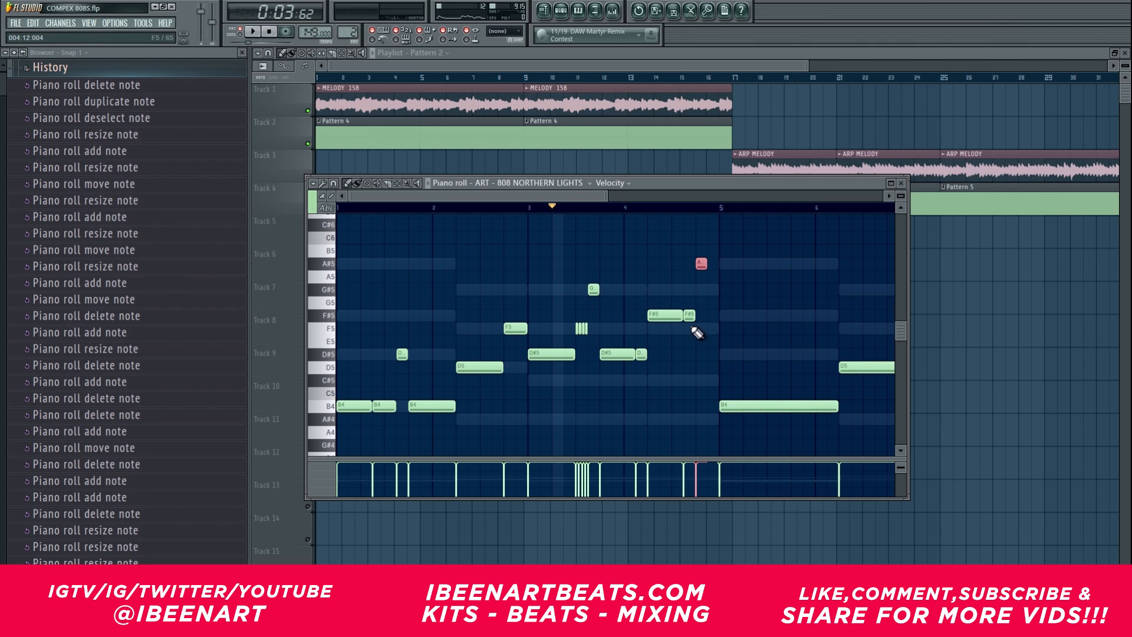
click(710, 329)
scroll(756, 328, down, 2)
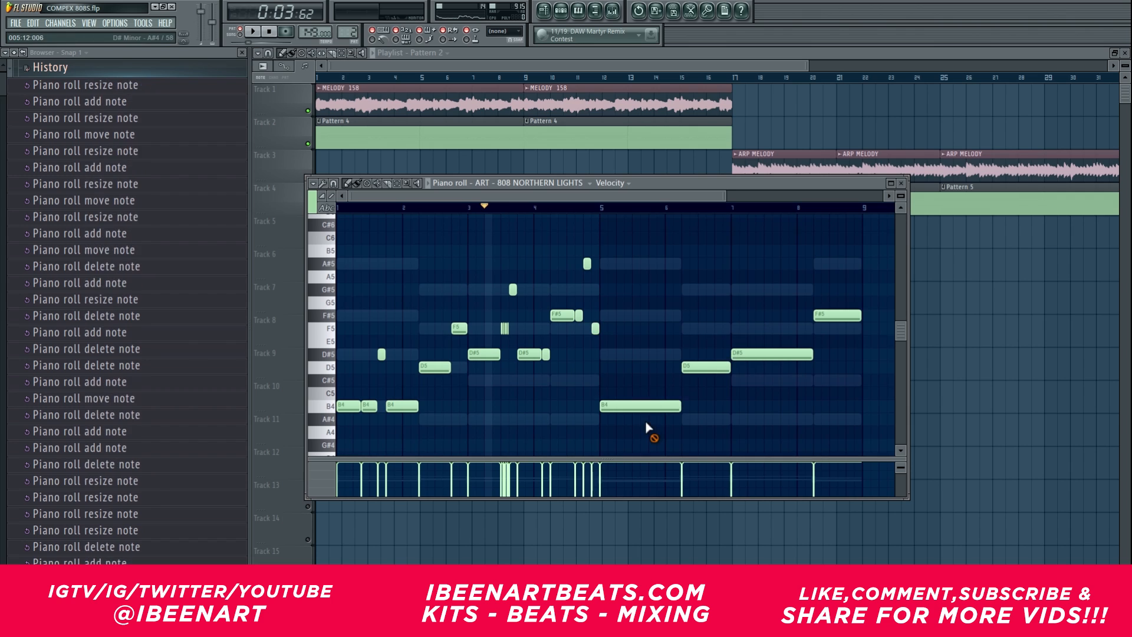
Step: Delete the four old notes from bar 5 onward, duplicate the edited four-bar bassline in their place and play it
right_click(652, 406)
right_click(711, 366)
right_click(772, 354)
right_click(837, 315)
drag(757, 424, 476, 309)
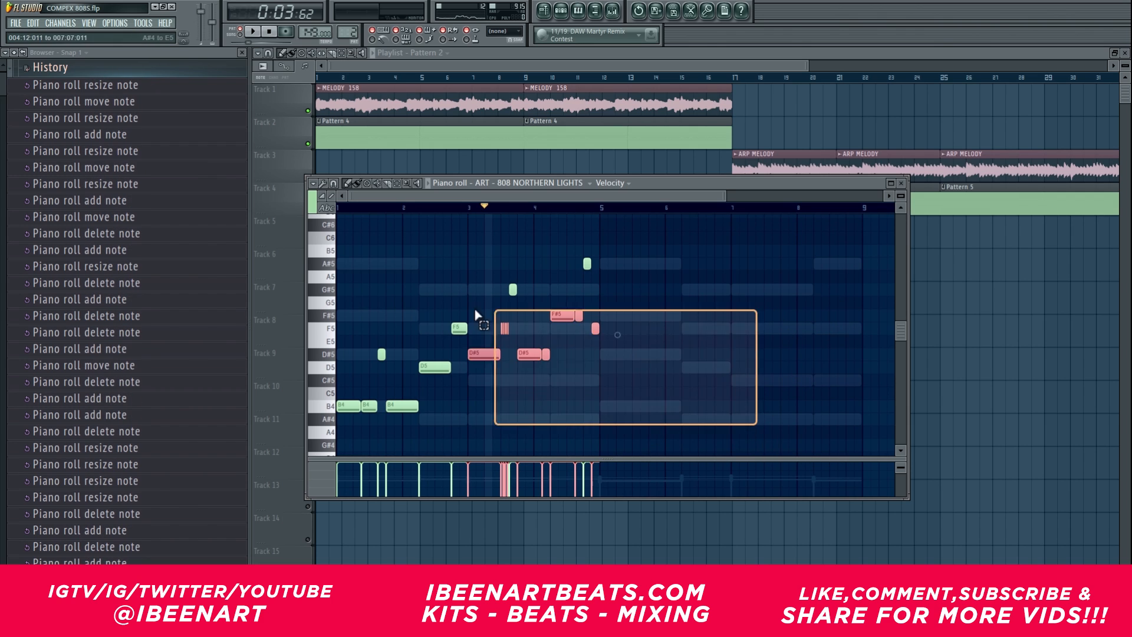
key(ctrl+a)
key(ctrl+b)
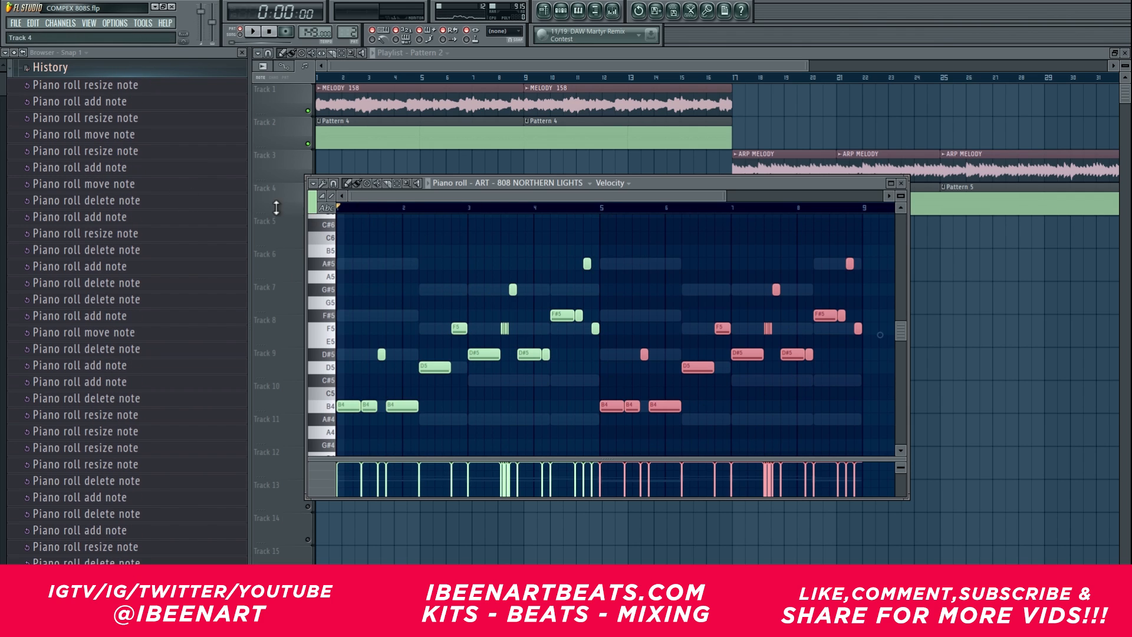
key(space)
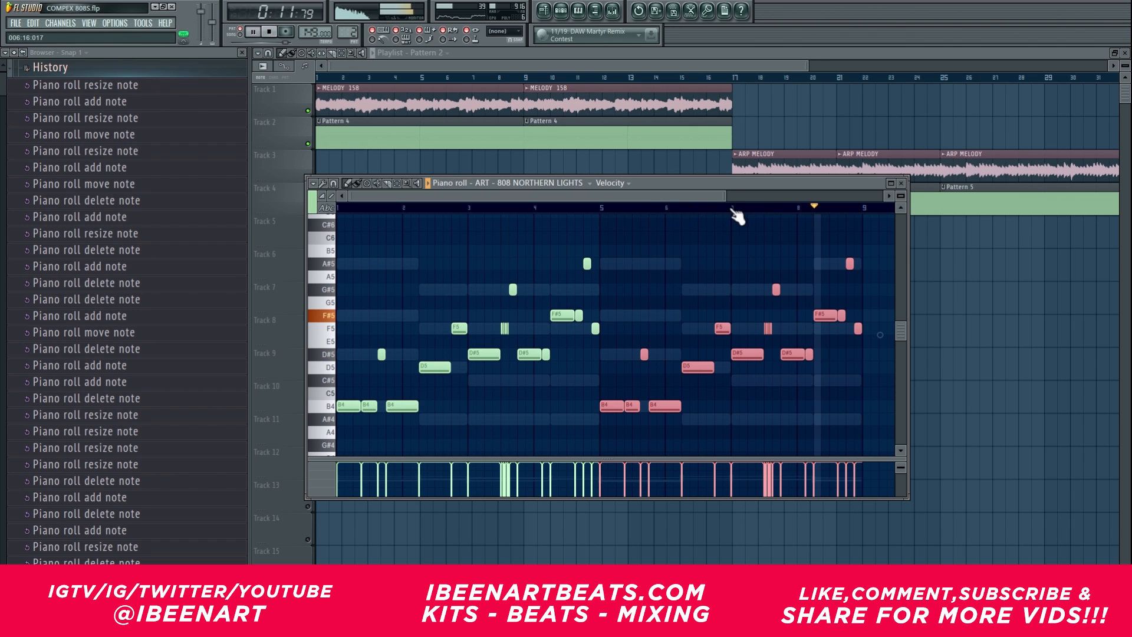
Step: Delete the second and fourth F5 pieces of the roll in bar 7 and lengthen the remaining two to close the gaps
scroll(731, 211, up, 5)
scroll(739, 207, right, 2)
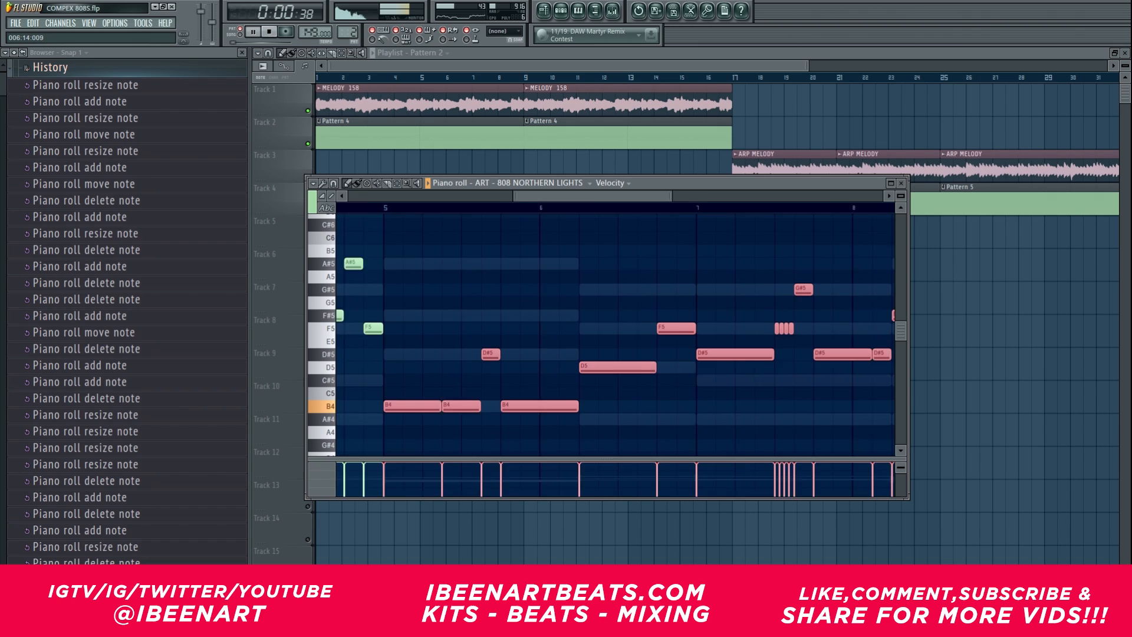
right_click(693, 329)
right_click(705, 329)
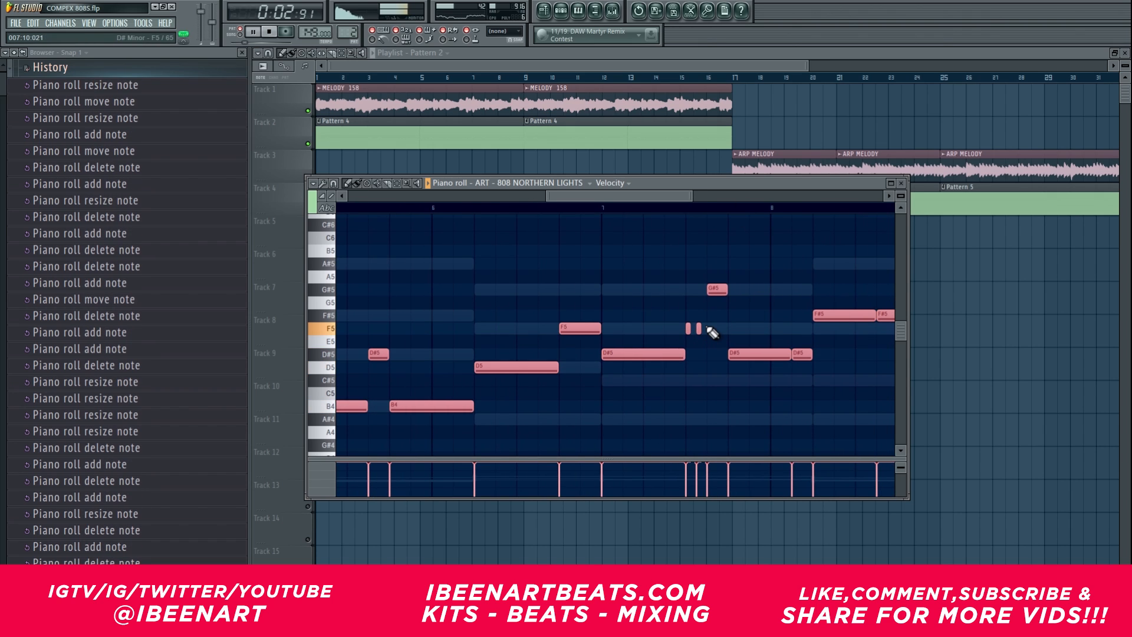
drag(712, 330, 674, 330)
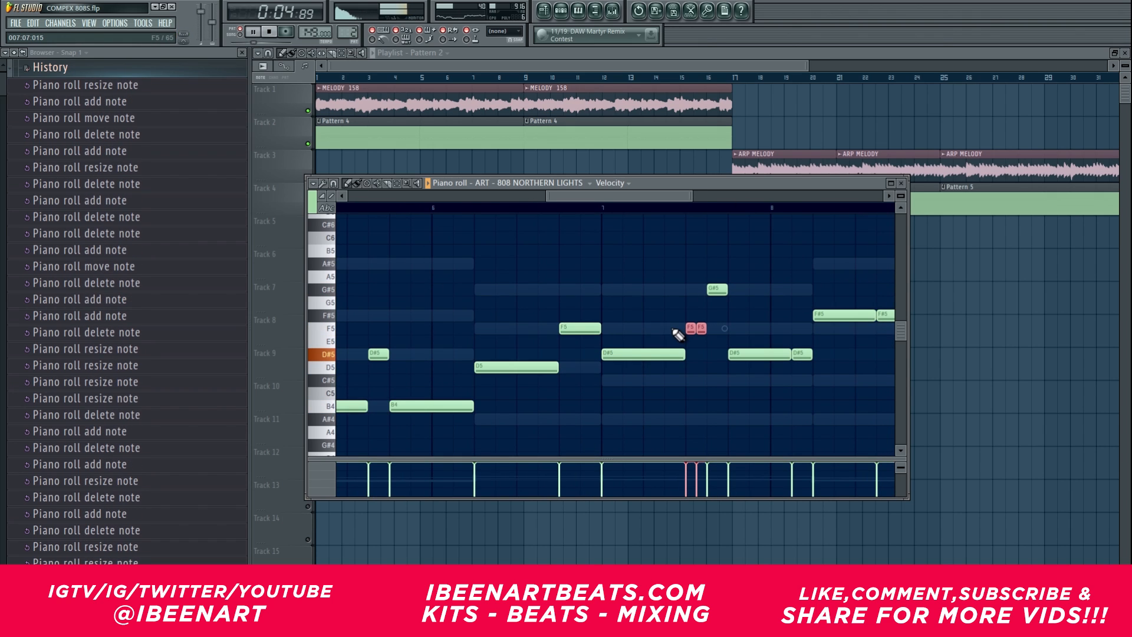
key(ctrl+l)
scroll(628, 201, down, 3)
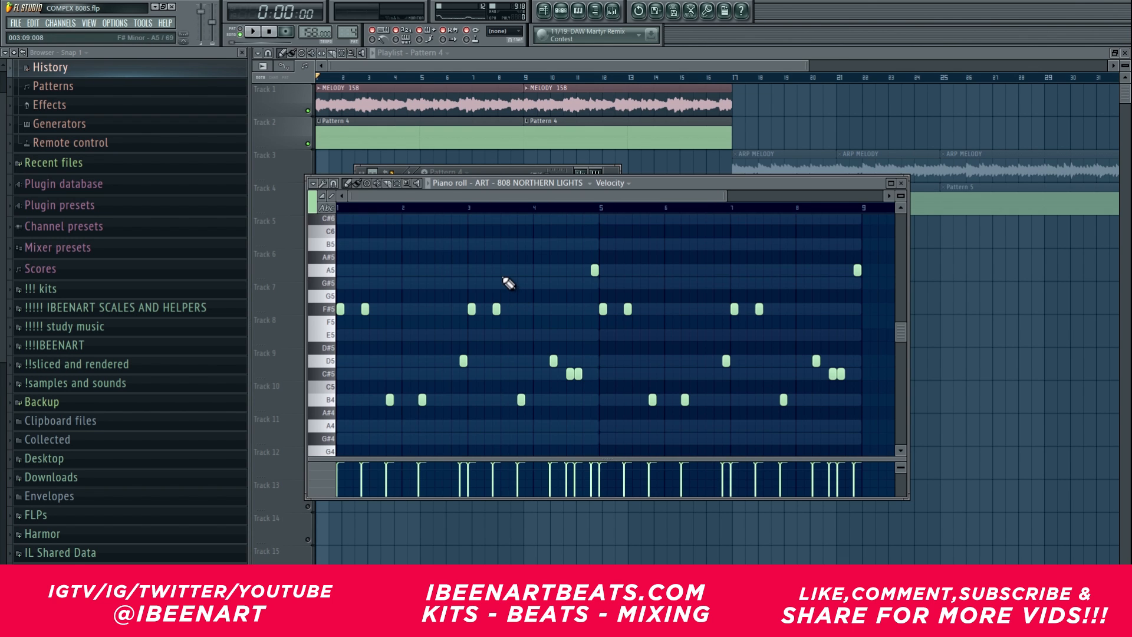
Step: Play Pattern 4 with the melody, move the second MELODY 158 and Pattern 4 clips to bar 12 and loop the first eight bars
key(space)
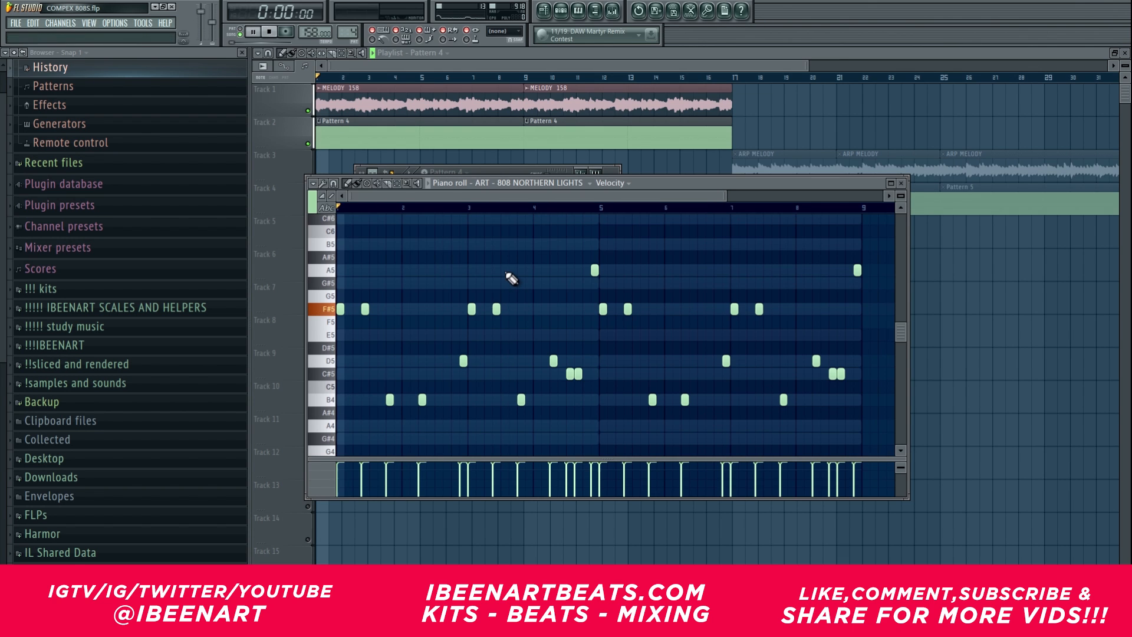
scroll(522, 206, up, 3)
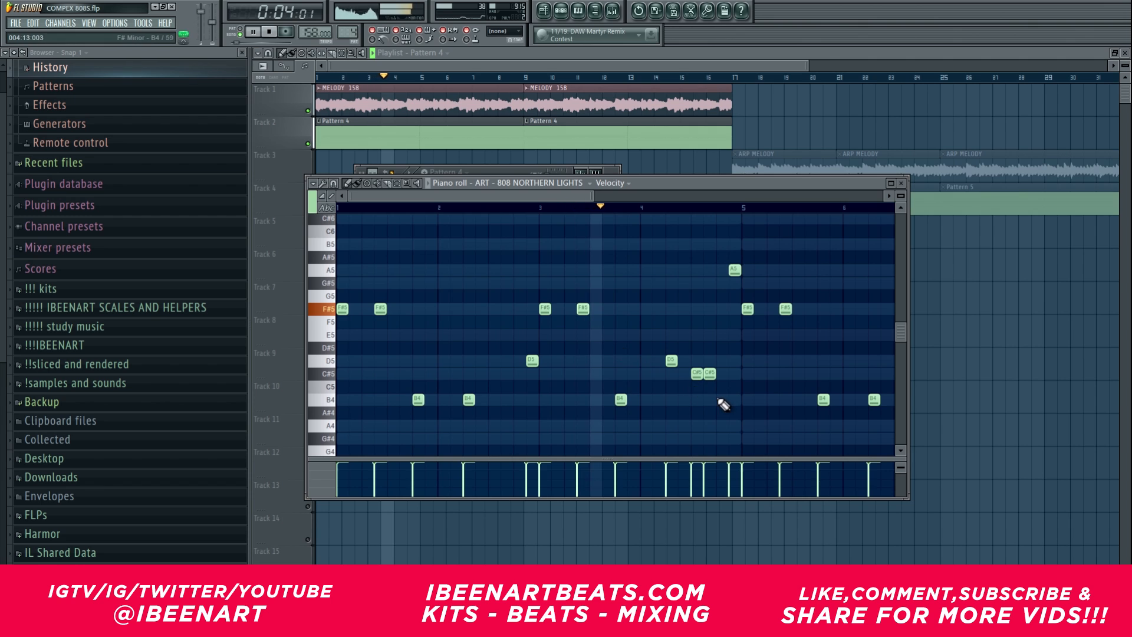
scroll(590, 207, down, 3)
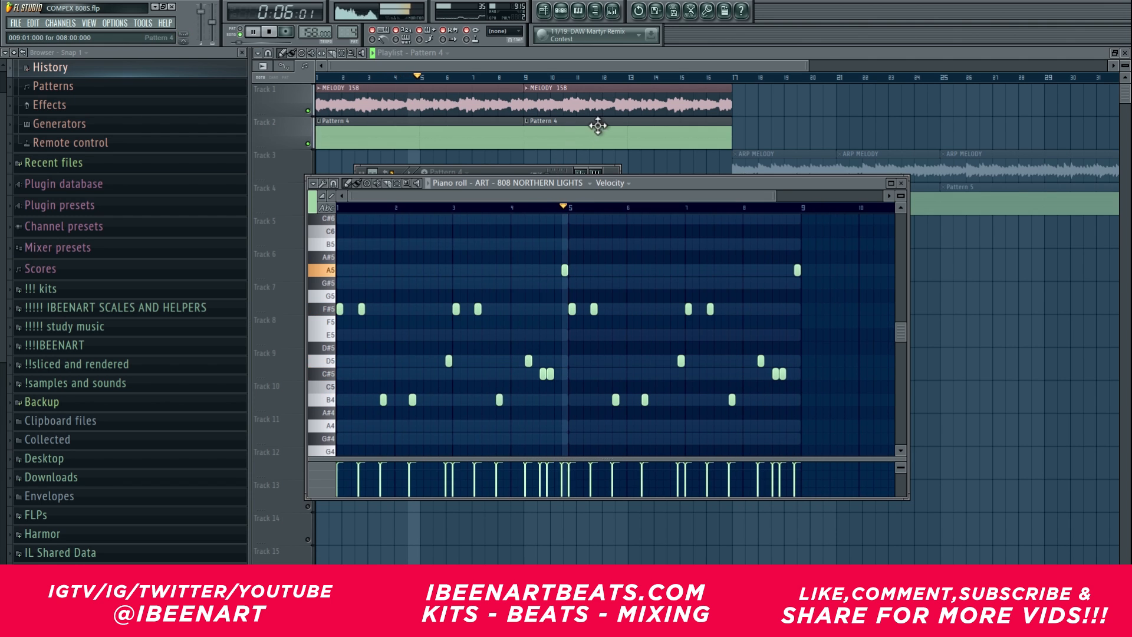
drag(611, 160, 659, 103)
click(578, 10)
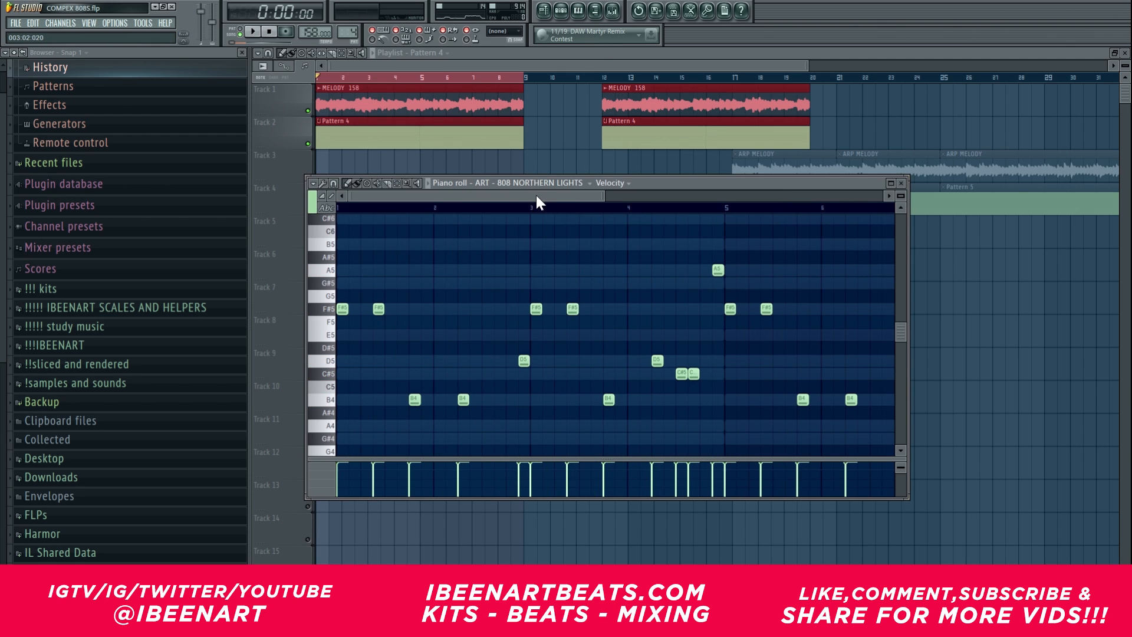
mouse_move(604, 196)
mouse_down()
mouse_move(575, 196)
mouse_move(614, 196)
mouse_up()
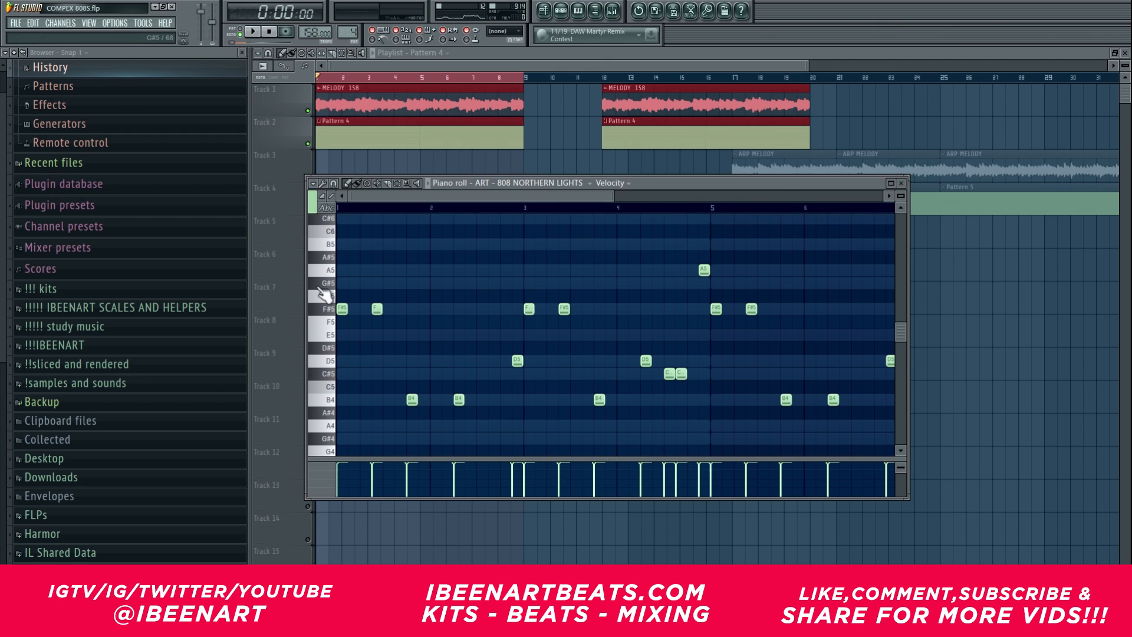
Step: Try a short note just before the first B4, placed on B4 and raised to F#5, and delete it
click(400, 399)
key(shift+Up)
key(shift+Up)
key(shift+Up)
key(shift+Up)
key(shift+Up)
key(shift+Up)
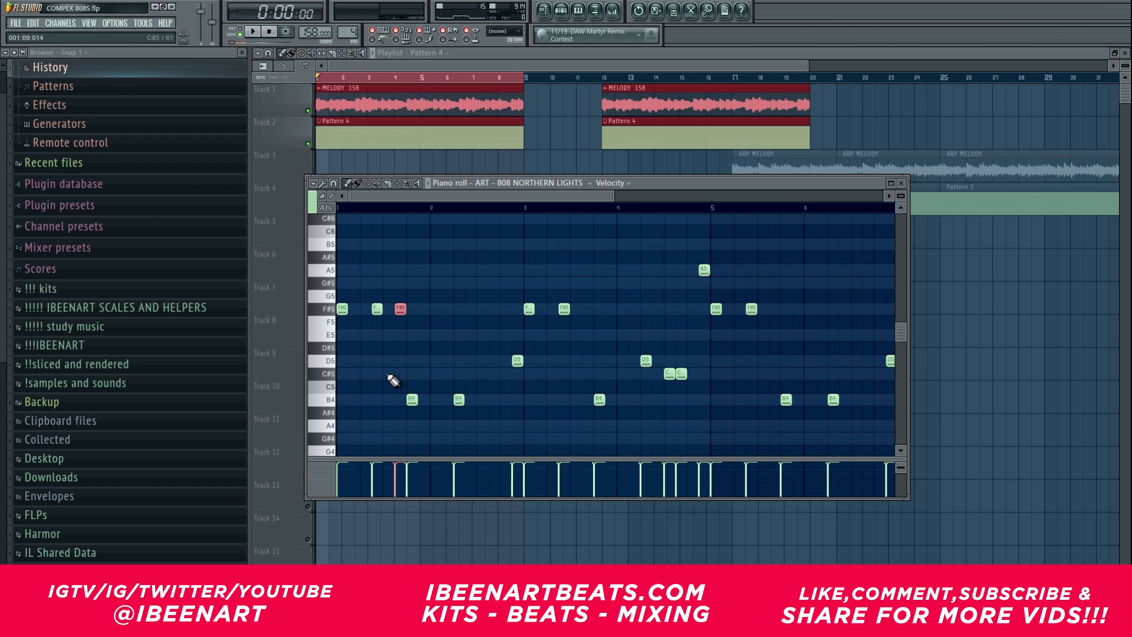
right_click(403, 309)
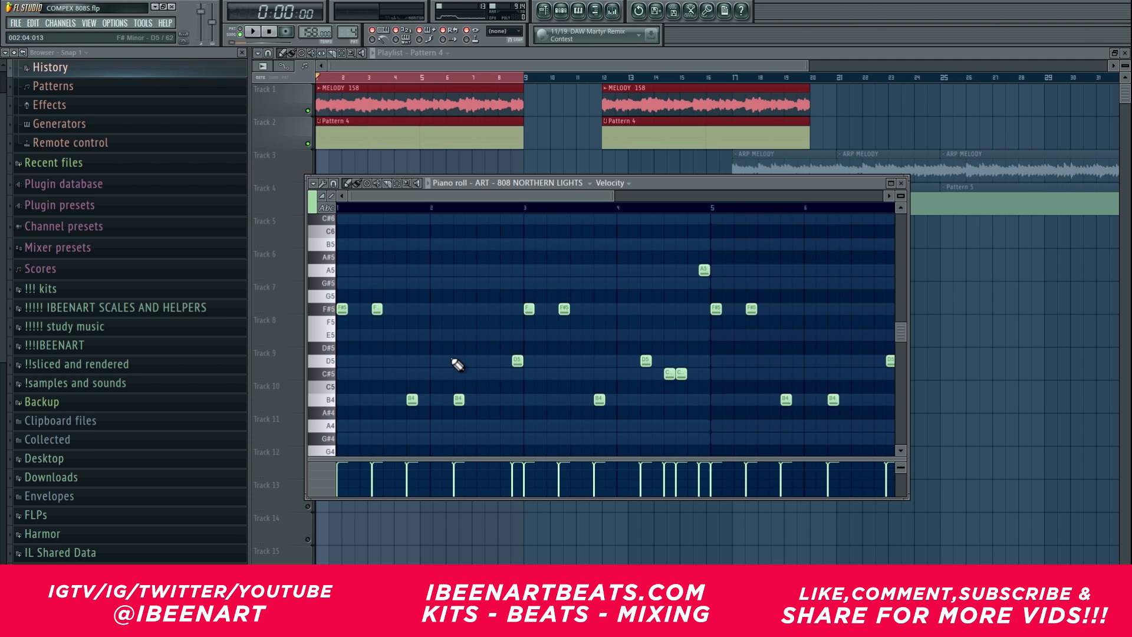
Step: Play the loop, add short D5 notes in bar 3, bar 6 and bar 7 between the existing hits, and stop playback
scroll(471, 196, down, 3)
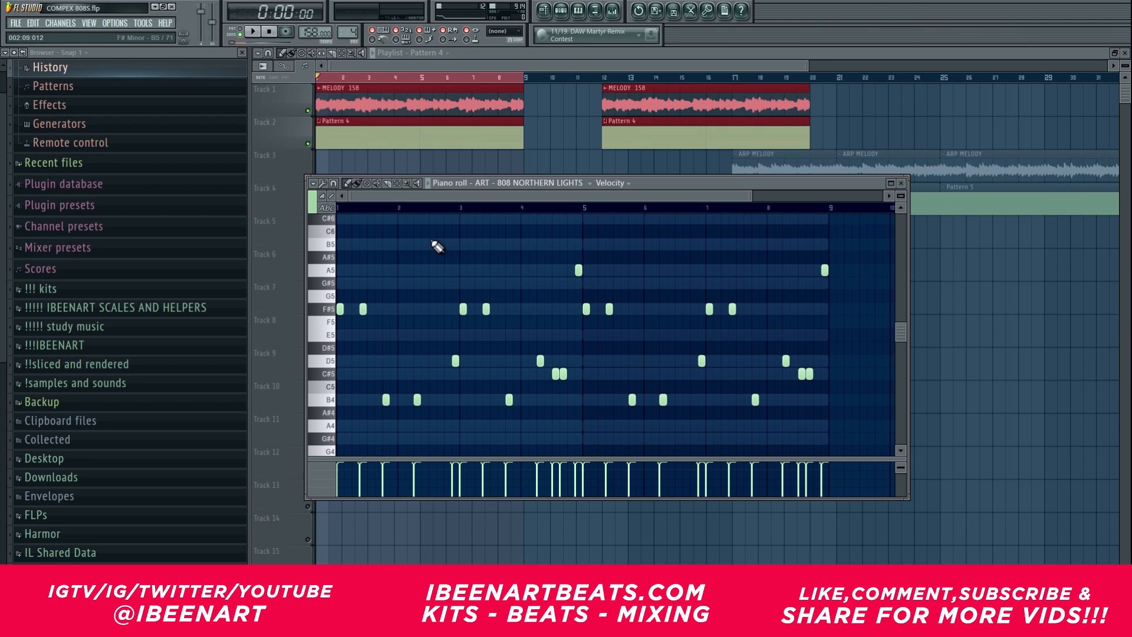
scroll(500, 190, up, 1)
key(space)
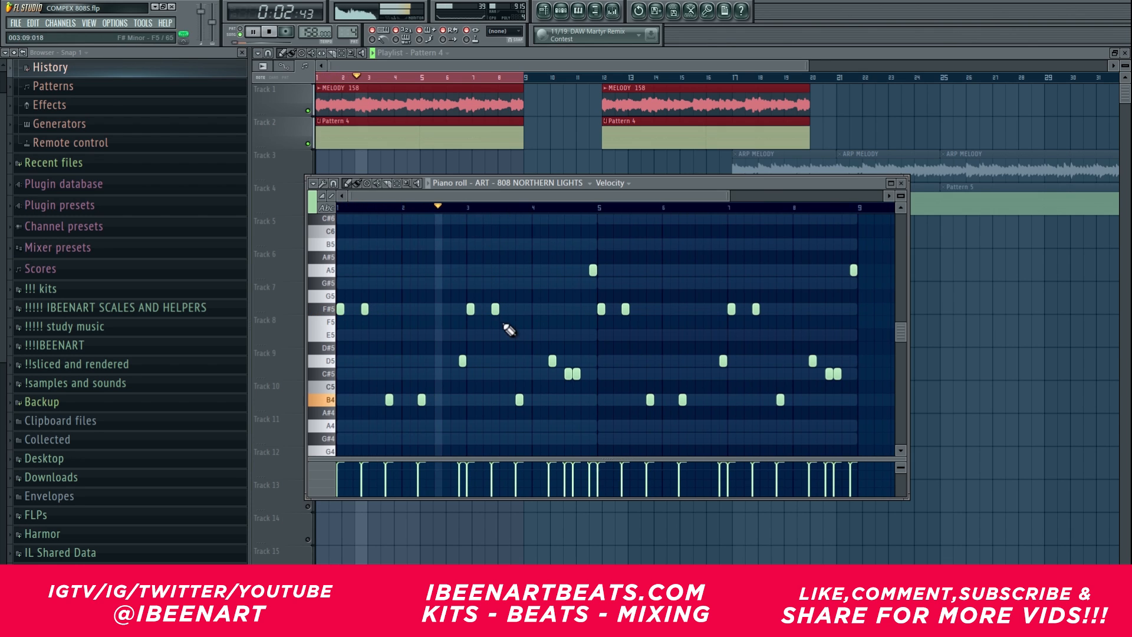
click(509, 362)
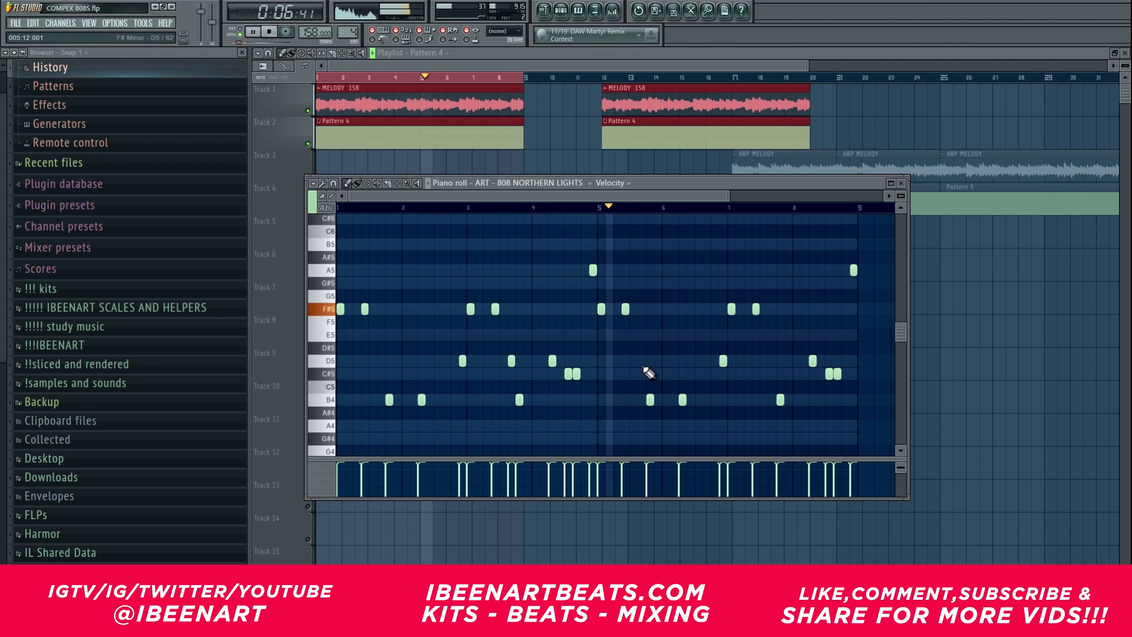
click(697, 361)
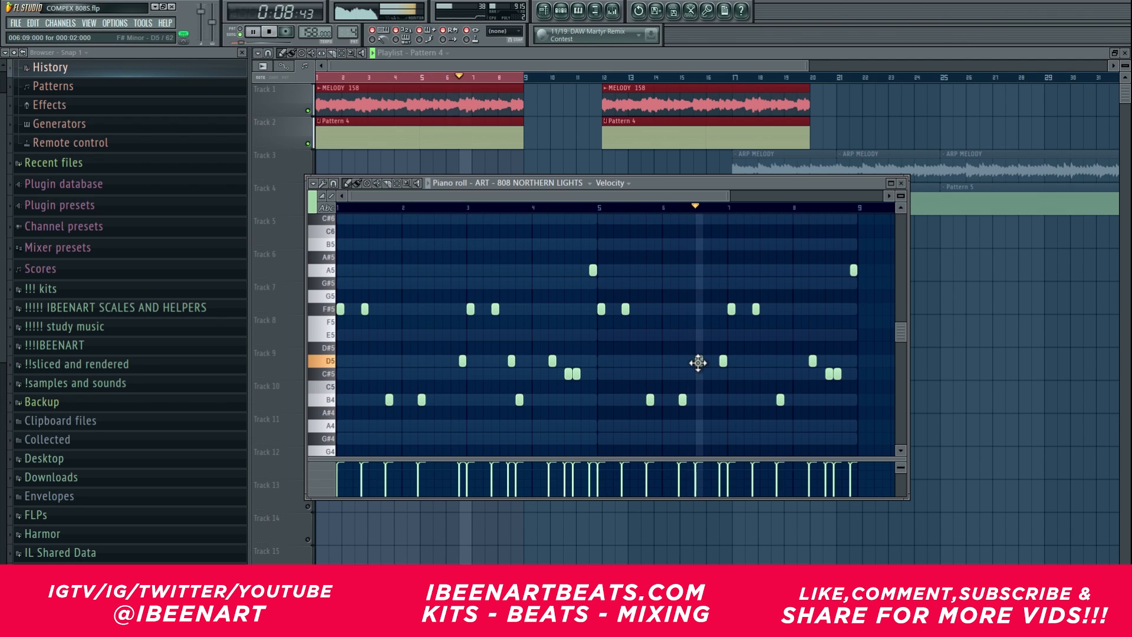
click(771, 362)
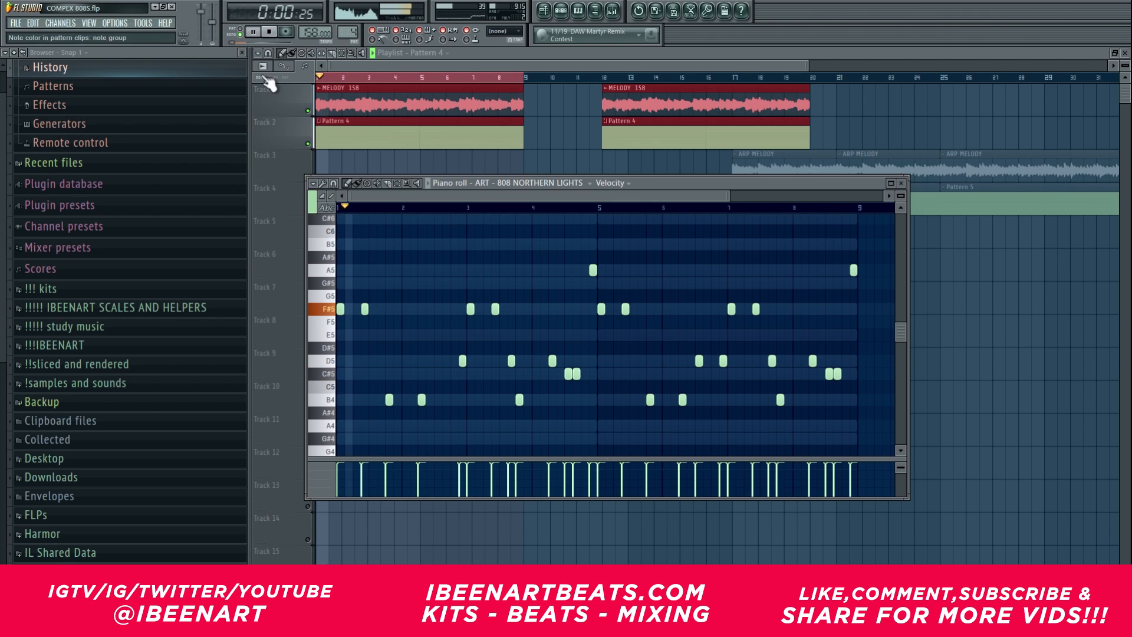
click(269, 32)
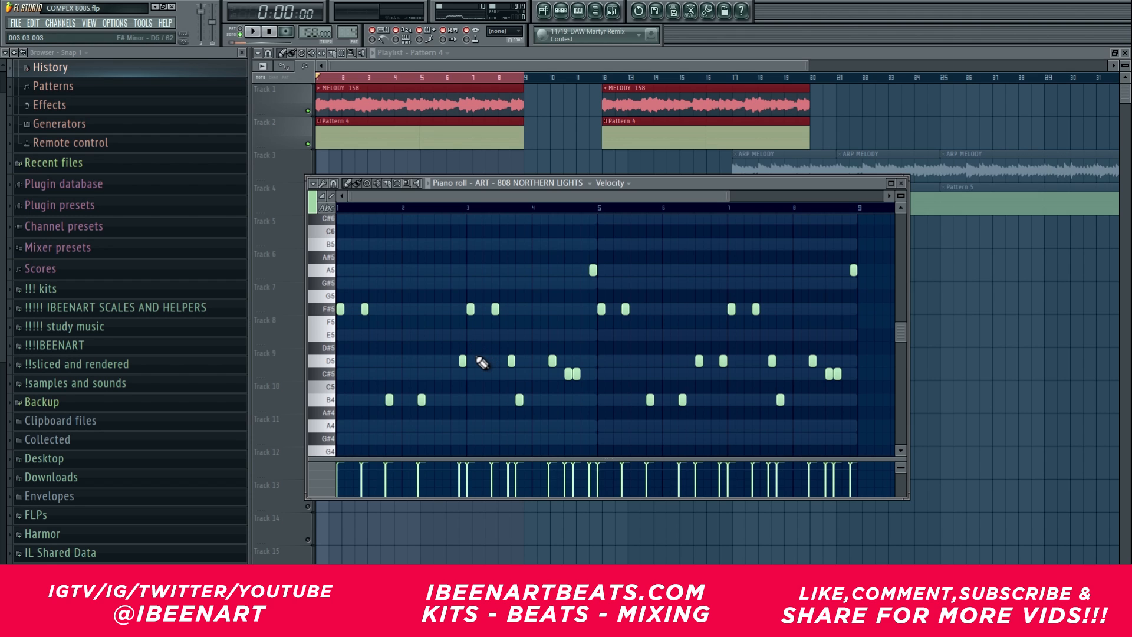
Step: Delete the second MELODY 158 and Pattern 4 clips, and set up the ARP MELODY section by selecting bars 17 to 24 and unmuting Track 3
right_click(698, 101)
right_click(685, 134)
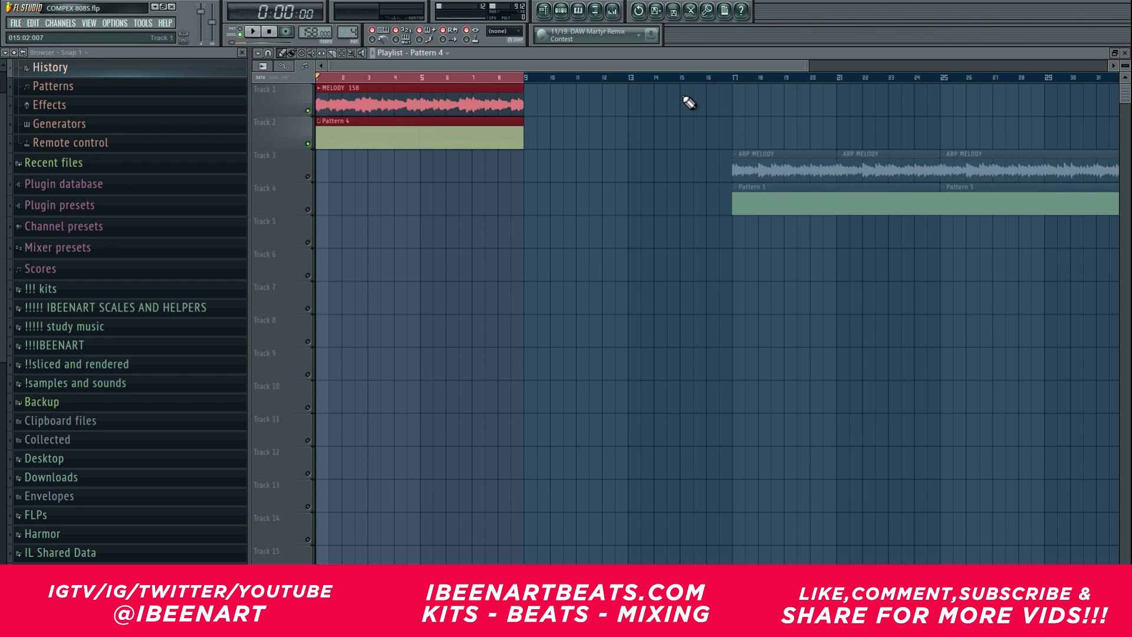
drag(738, 77, 873, 64)
click(307, 177)
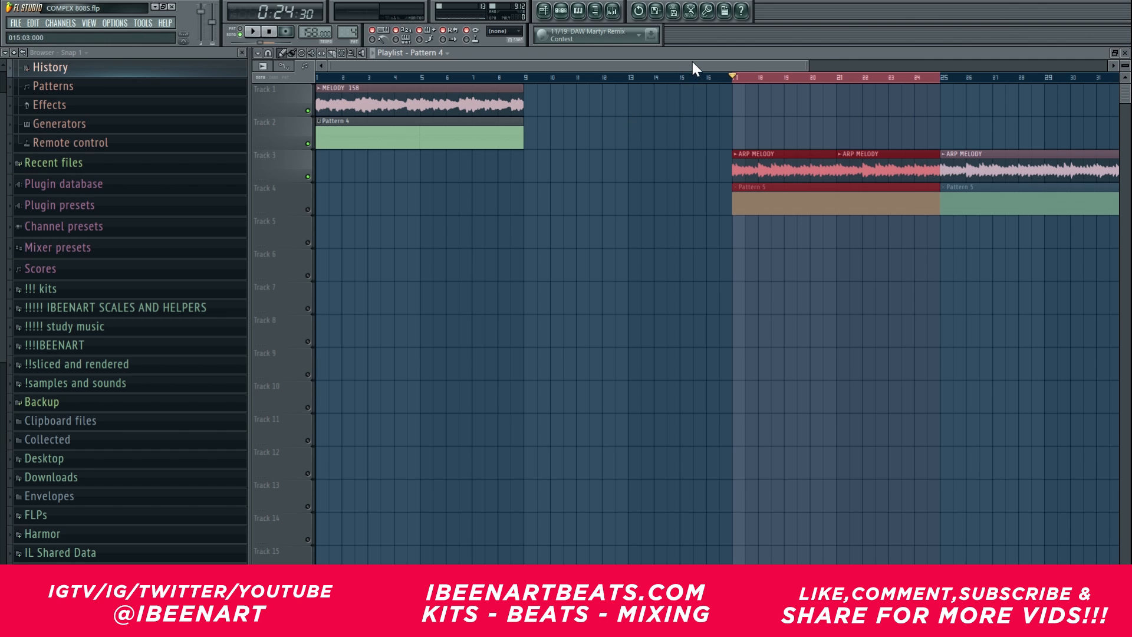
Step: Play the ARP MELODY section in bars 17 to 24 with Pattern 5 unmuted, and open Pattern 5's 808 NORTHERN LIGHTS piano roll
scroll(692, 63, down, 2)
key(space)
click(578, 12)
right_click(708, 119)
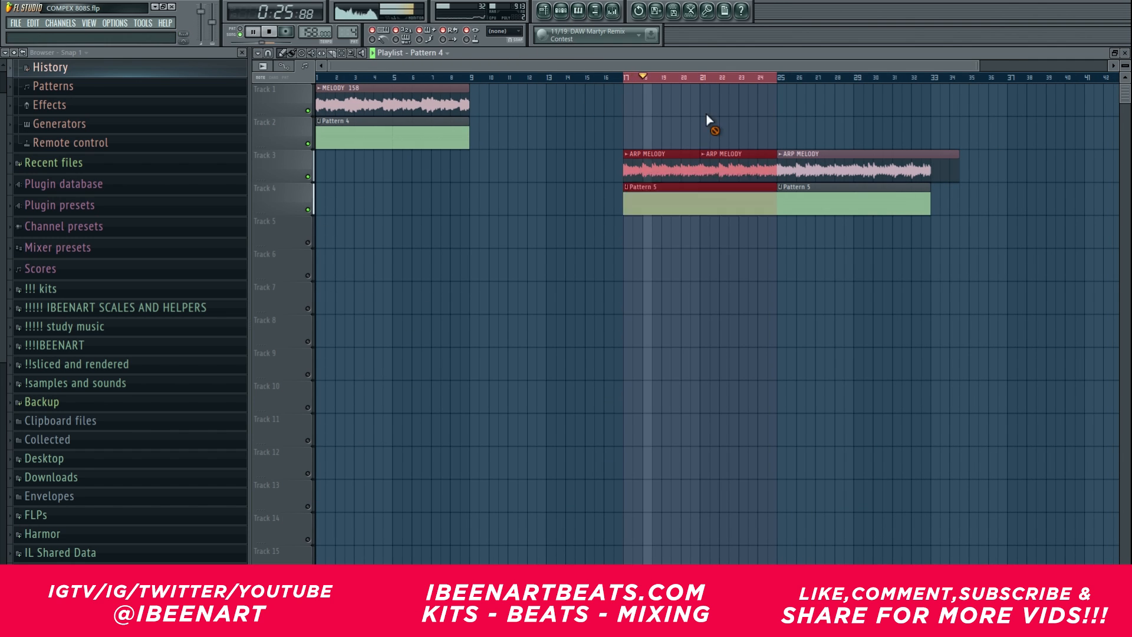
double_click(723, 194)
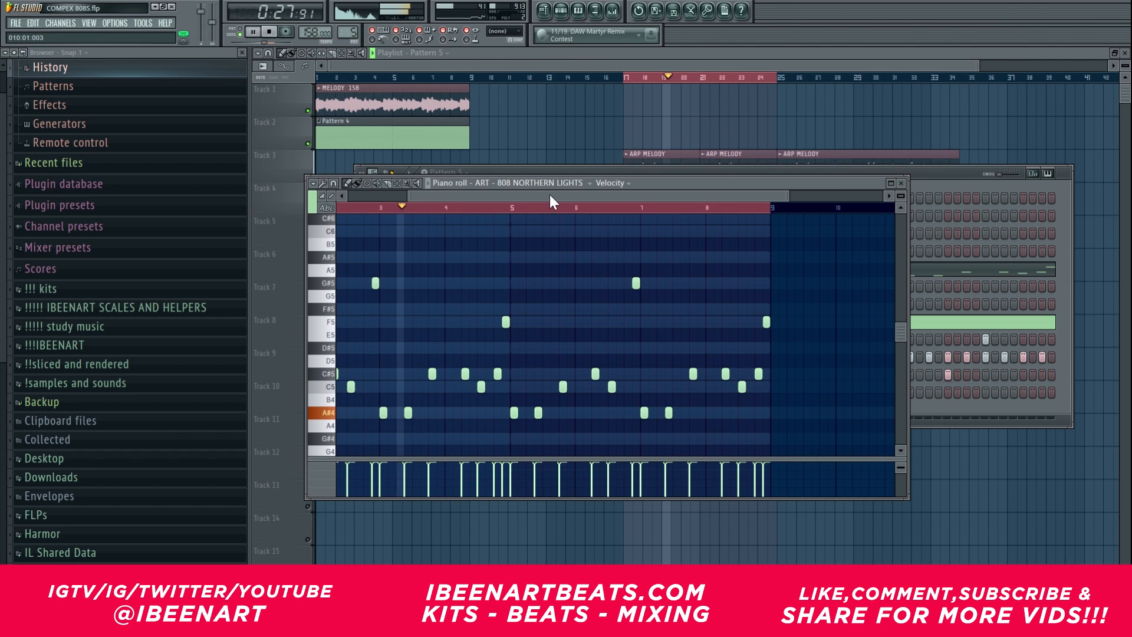
Step: Examine the placement and pitches of Pattern 5's 808 notes from start to end during playback, and stop playback
scroll(615, 334, up, 2)
scroll(616, 335, down, 1)
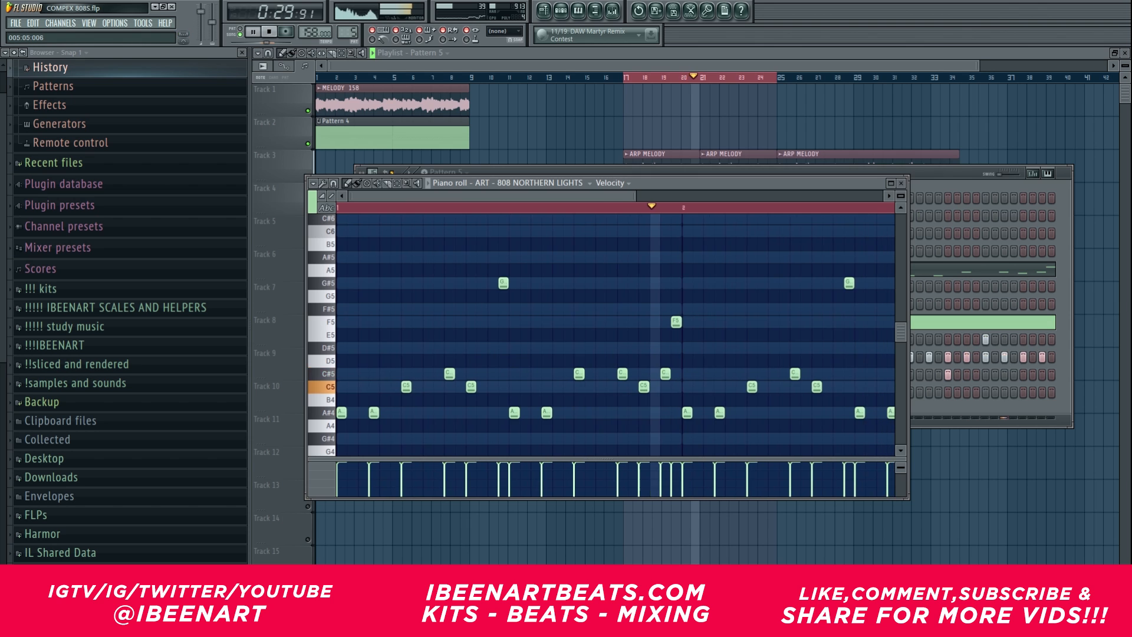
scroll(615, 335, down, 1)
scroll(616, 335, up, 1)
scroll(616, 335, right, 2)
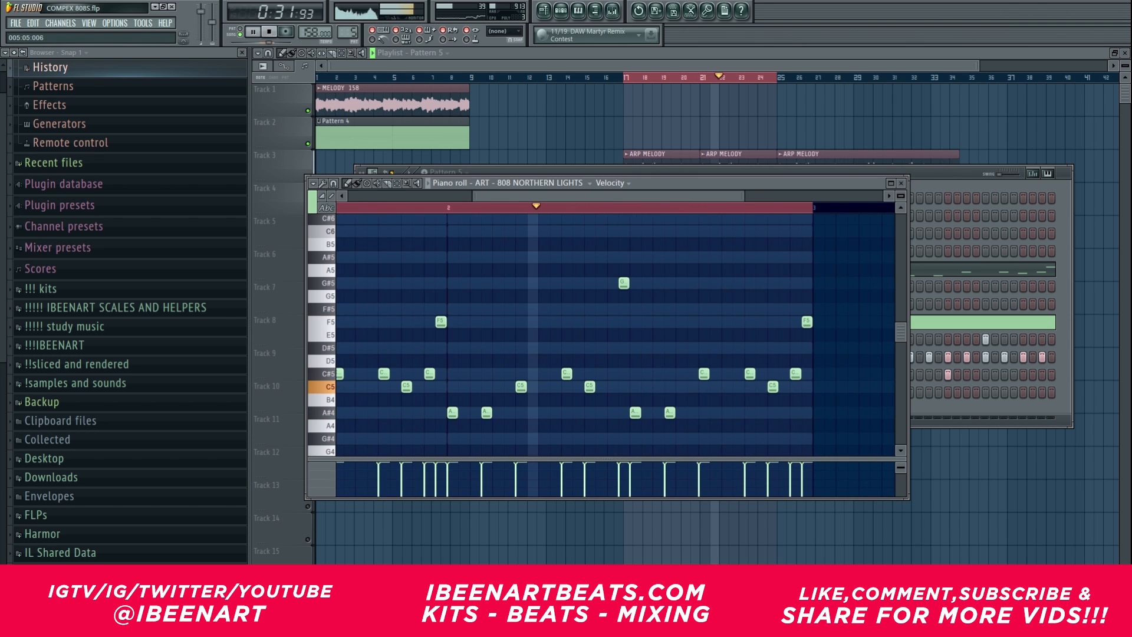
scroll(615, 335, up, 1)
scroll(616, 335, down, 1)
drag(533, 196, 463, 191)
key(space)
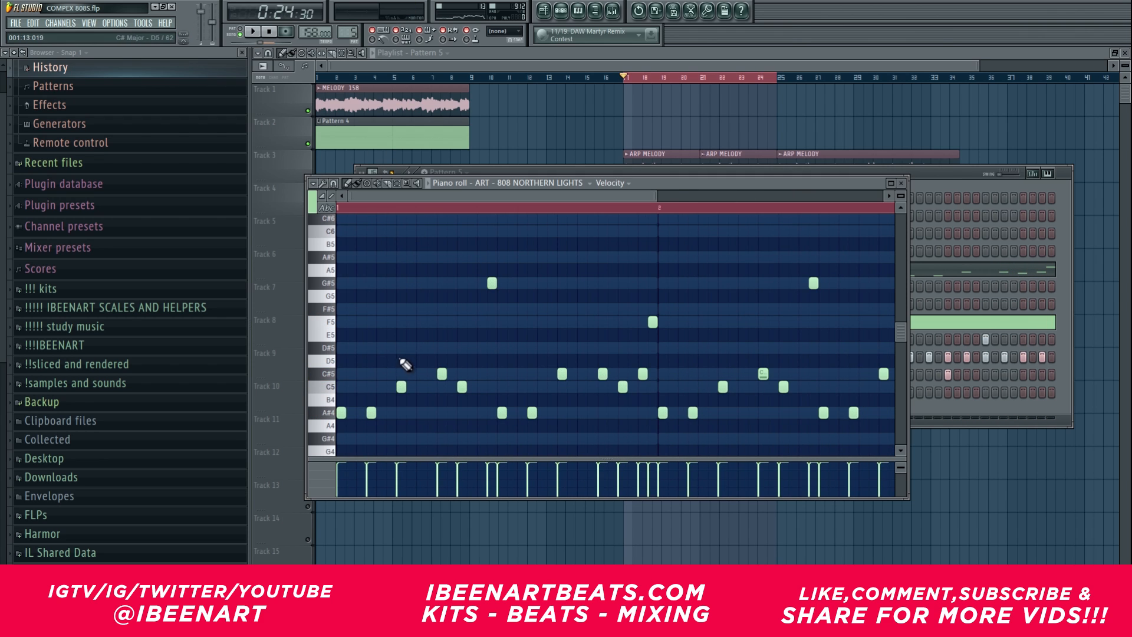
Step: Try a short G5 note directly after the first G#5 note, above the A#4 hit, and delete it
scroll(511, 385, down, 1)
ctrl+click(502, 400)
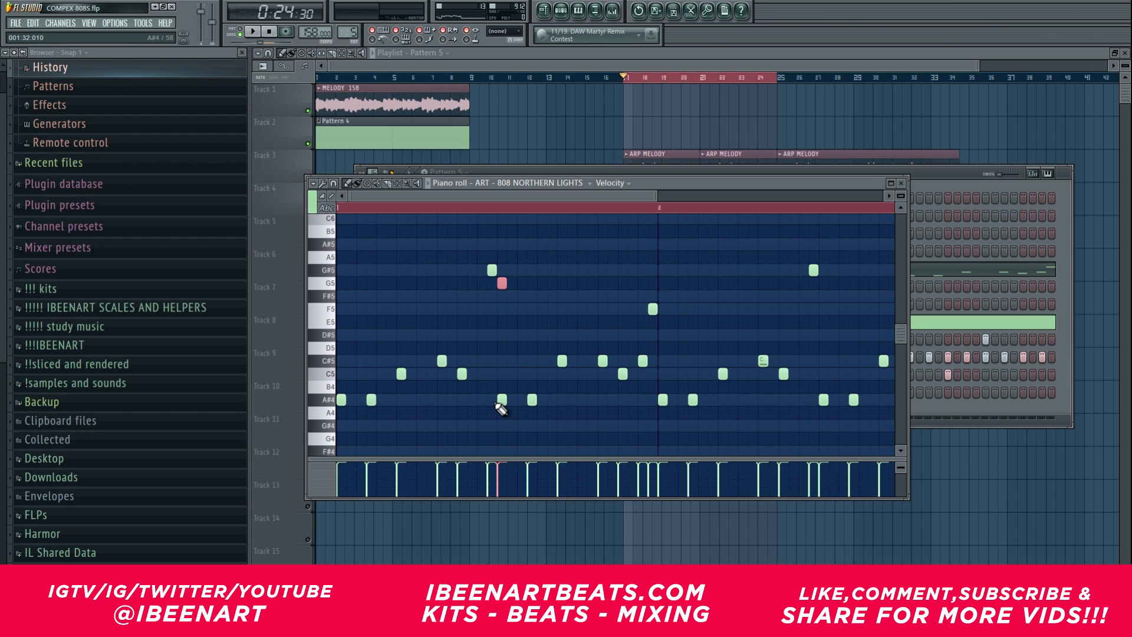
key(Delete)
scroll(501, 410, down, 1)
key(Delete)
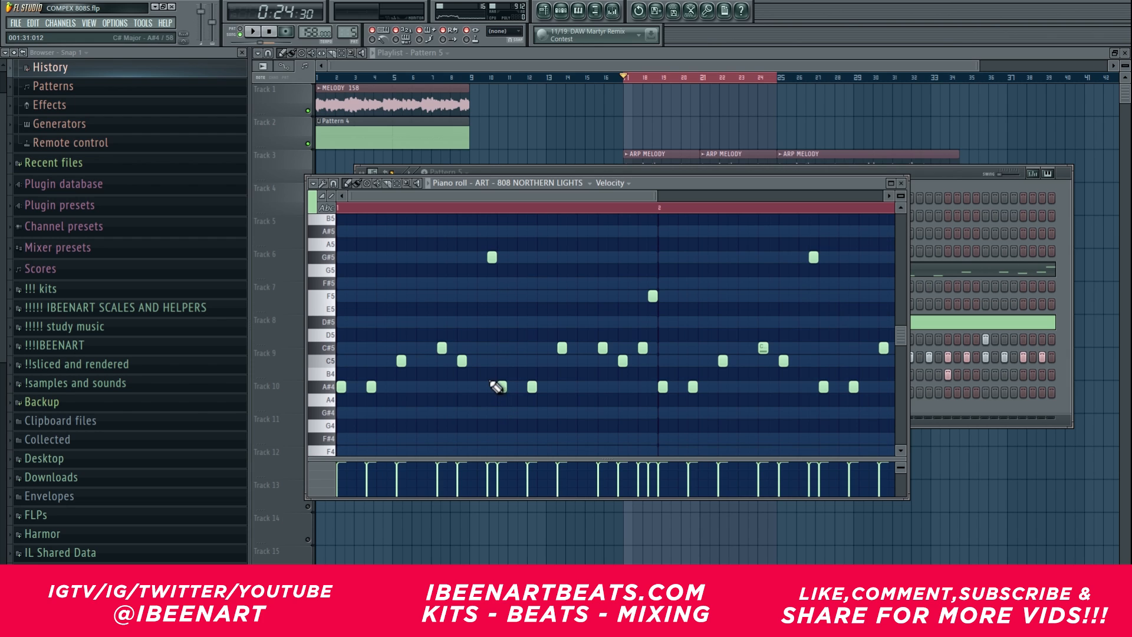
Step: Lengthen the first two A#4 notes so that each one reaches the start of the following note
drag(484, 196, 512, 194)
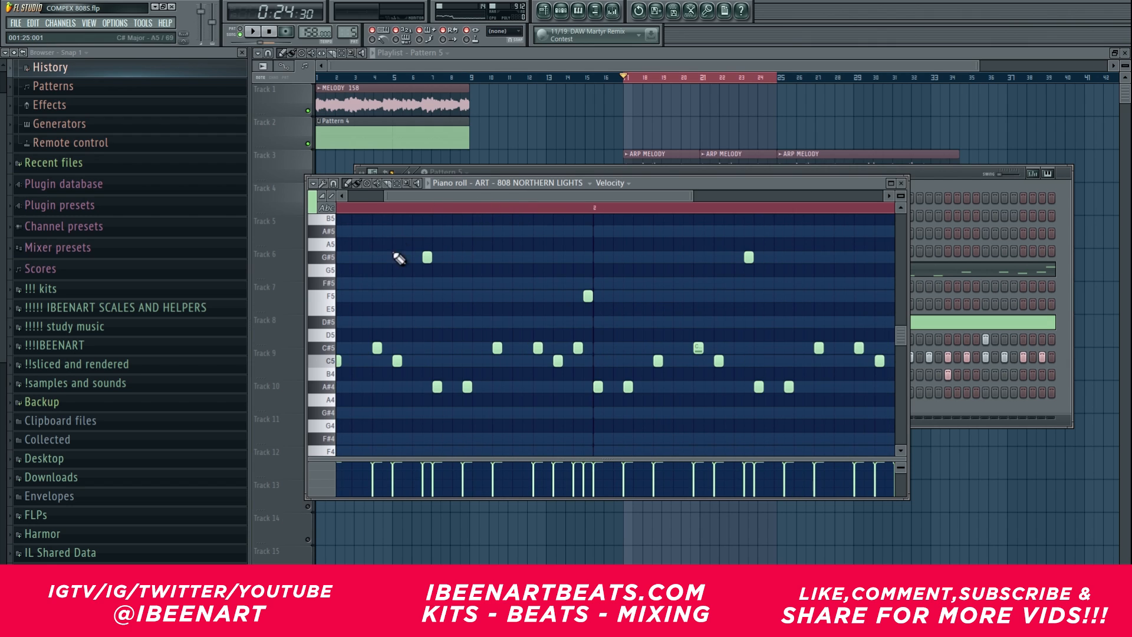
drag(465, 198, 410, 196)
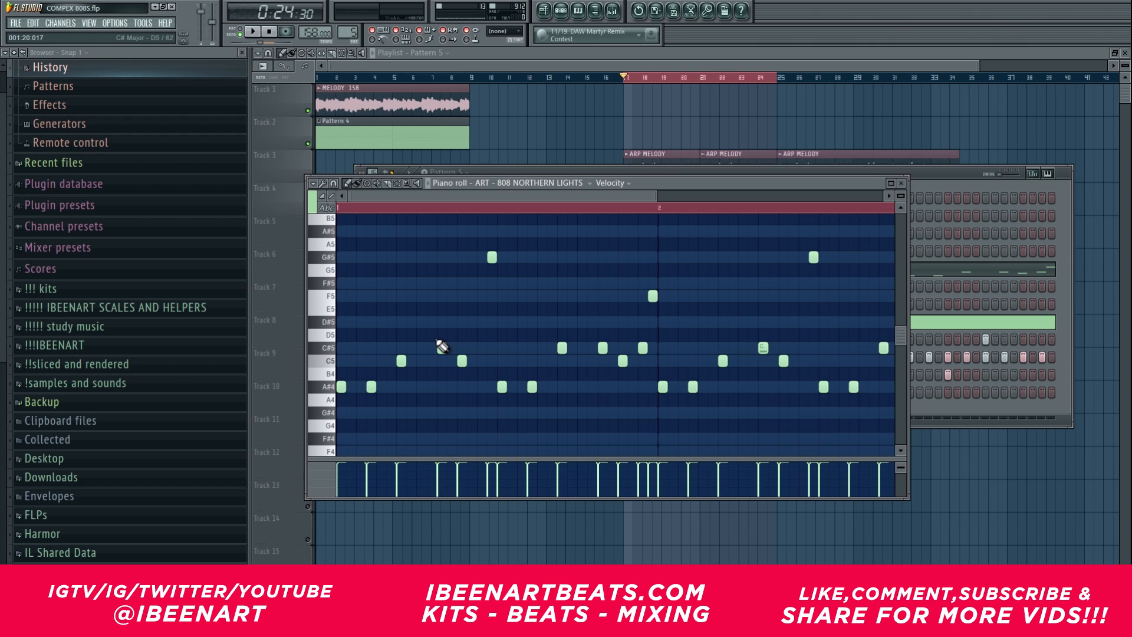
scroll(436, 340, down, 1)
scroll(456, 197, down, 1)
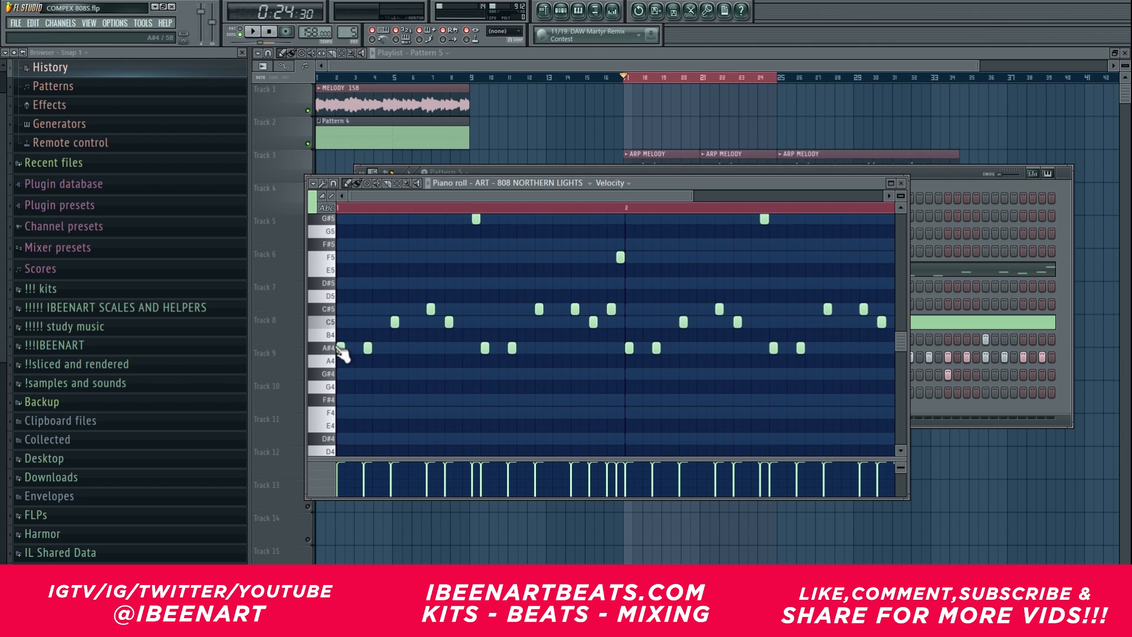
scroll(342, 352, down, 12)
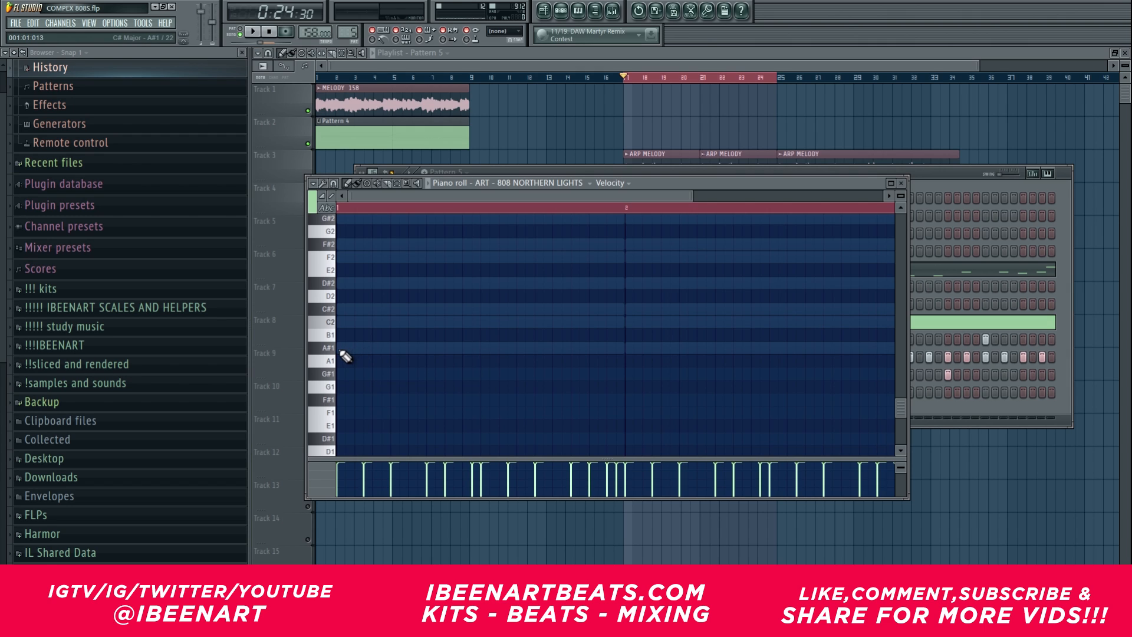
scroll(345, 357, up, 12)
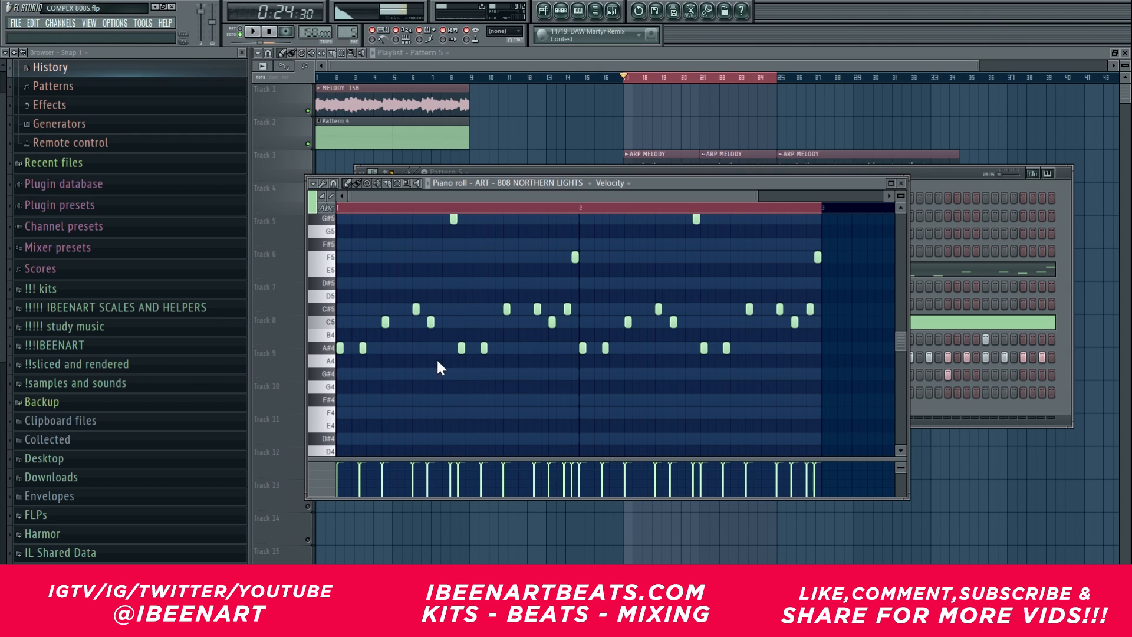
scroll(351, 364, up, 2)
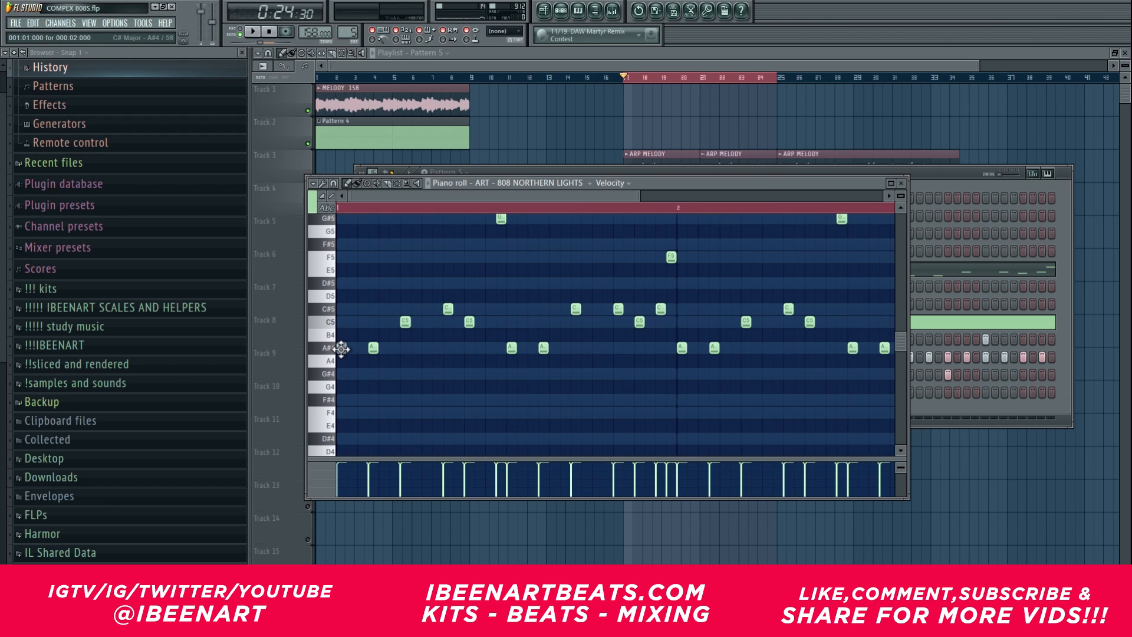
drag(345, 348, 367, 348)
right_click(374, 348)
click(375, 346)
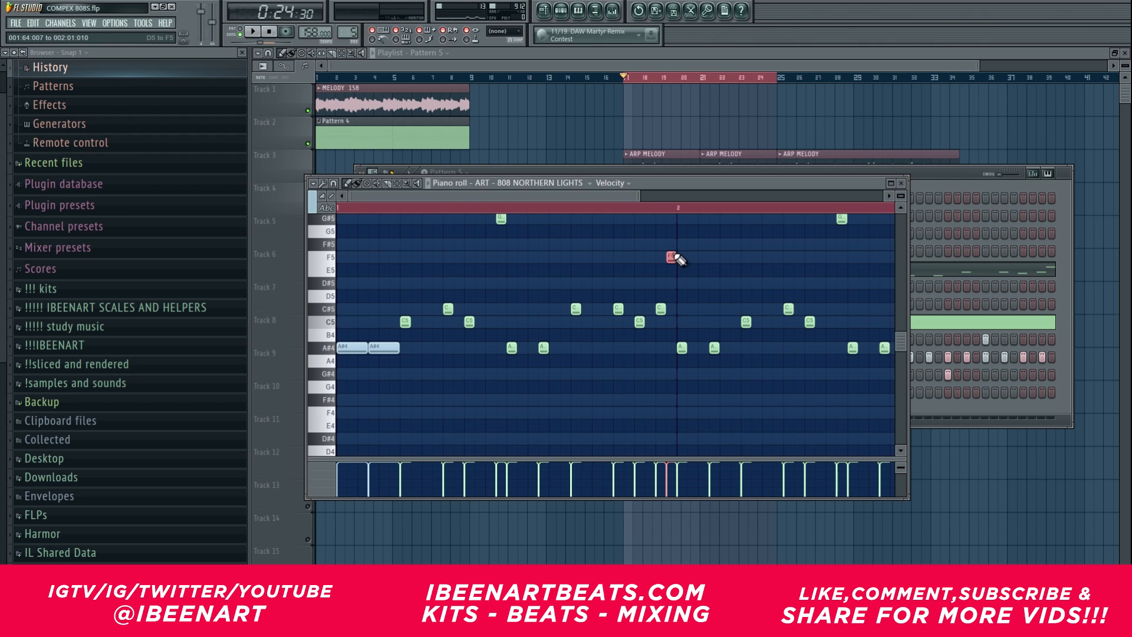
Step: Try a short A#4 note below the first F5 note, at the middle of the pattern, and delete it
drag(673, 256, 676, 257)
scroll(674, 249, up, 1)
key(shift+Down)
key(shift+Down)
key(shift+Down)
key(shift+Down)
key(shift+Down)
key(shift+Down)
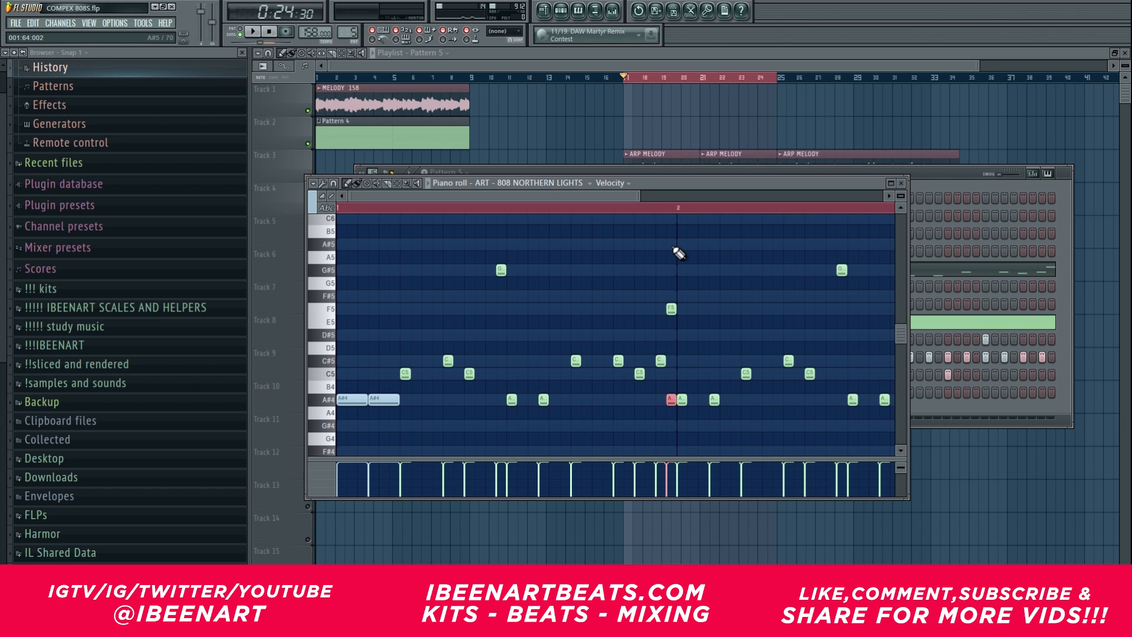
right_click(672, 403)
Step: Play the looped bars 25 to 32 and add a short C5 note directly after the last C5 hit of the pattern
drag(640, 196, 746, 196)
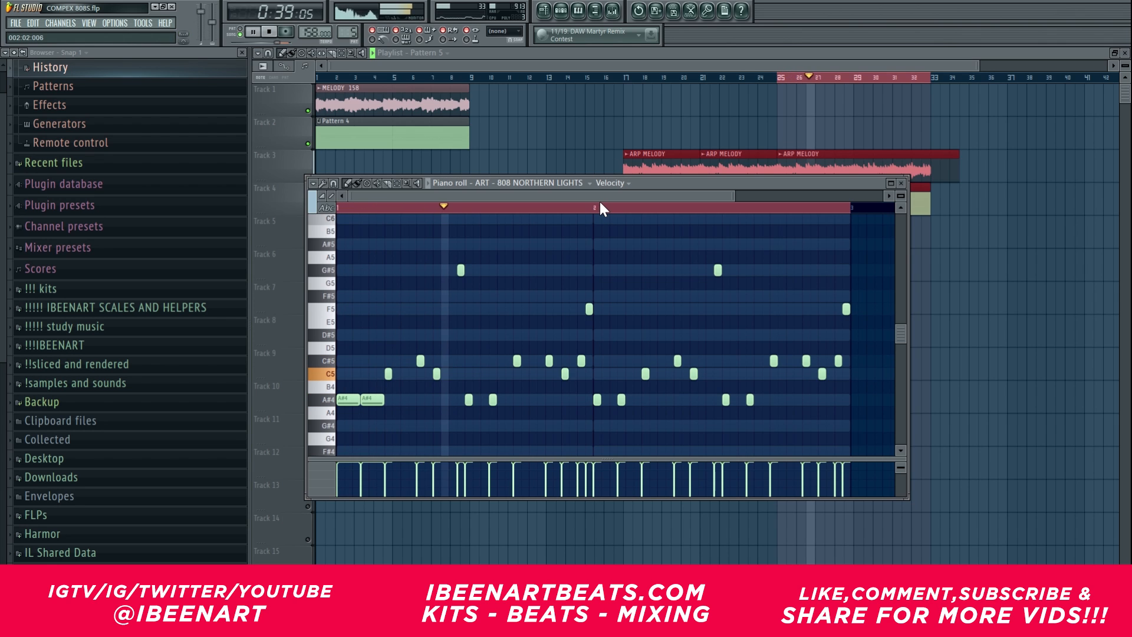
drag(520, 379, 546, 363)
ctrl+click(534, 360)
ctrl+click(580, 377)
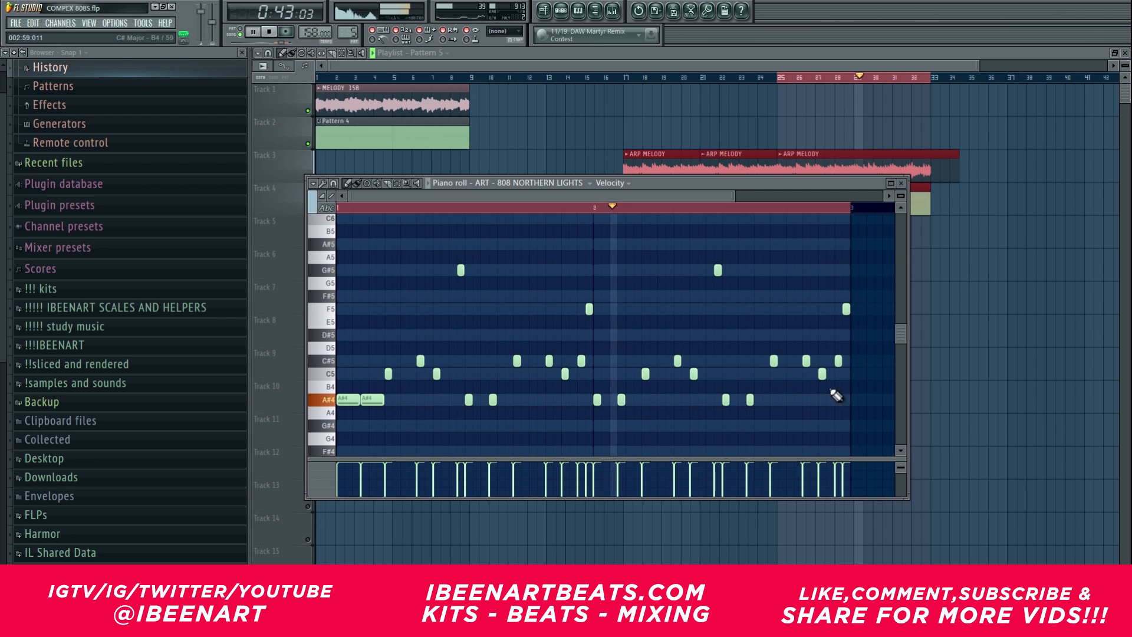
drag(834, 390, 821, 371)
key(ctrl+b)
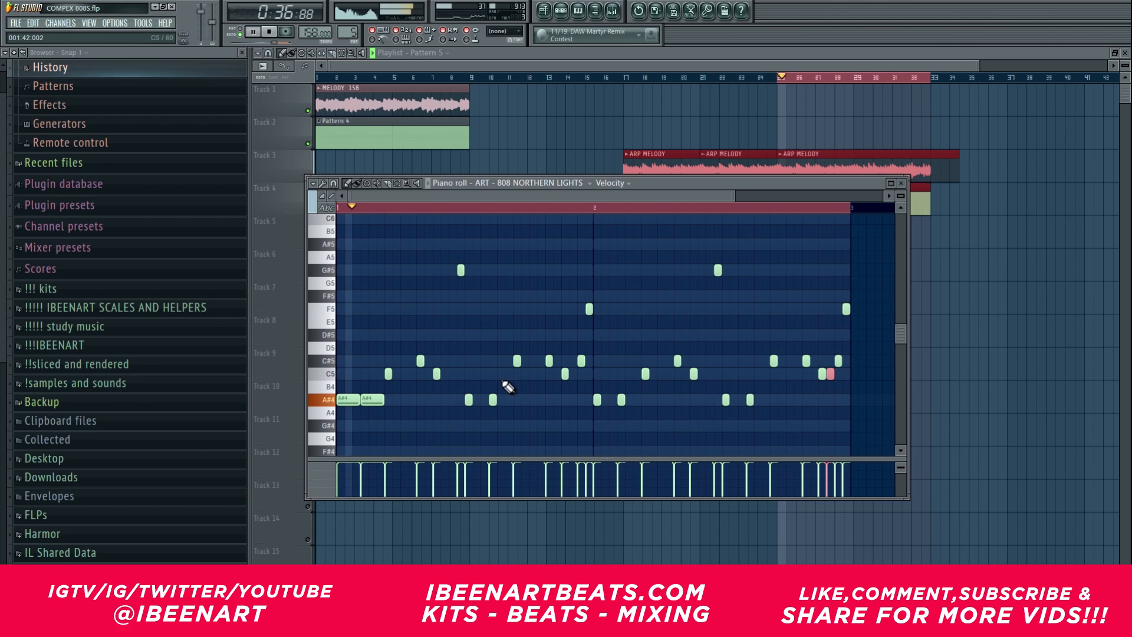
Step: Add four evenly spaced short F#5 notes, each just before a C#5 hit, and stop playback
click(414, 296)
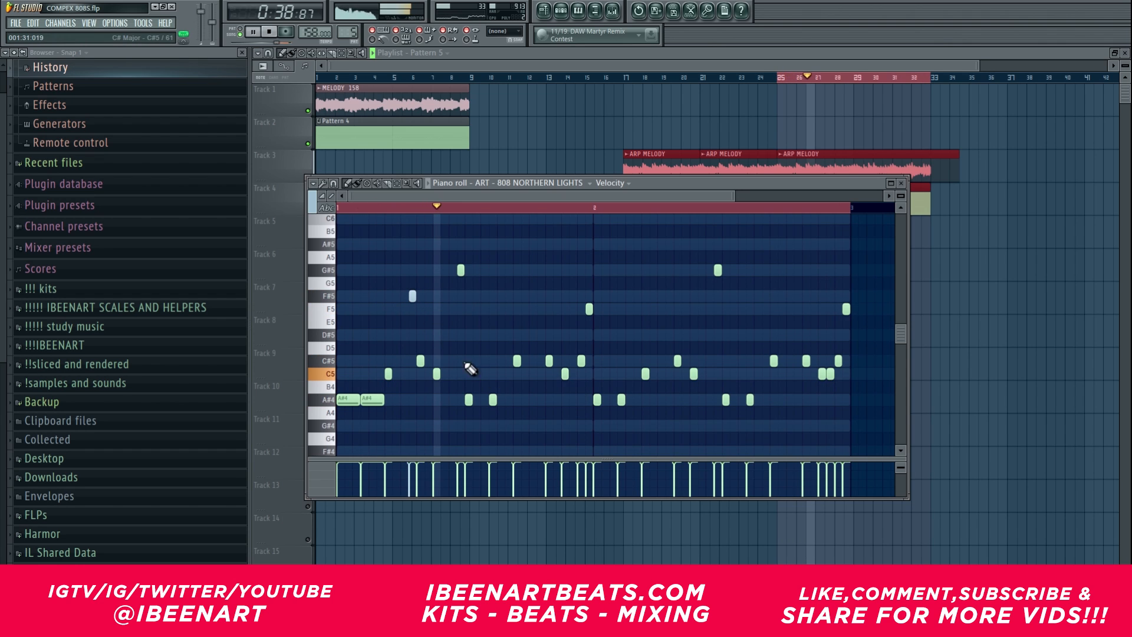
click(539, 296)
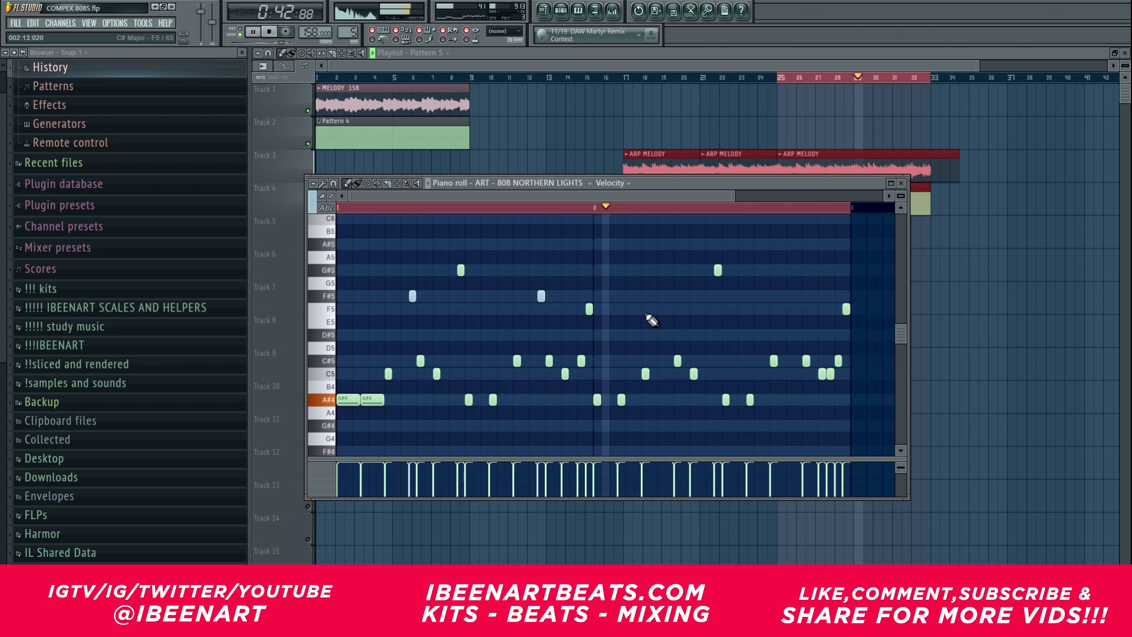
click(668, 296)
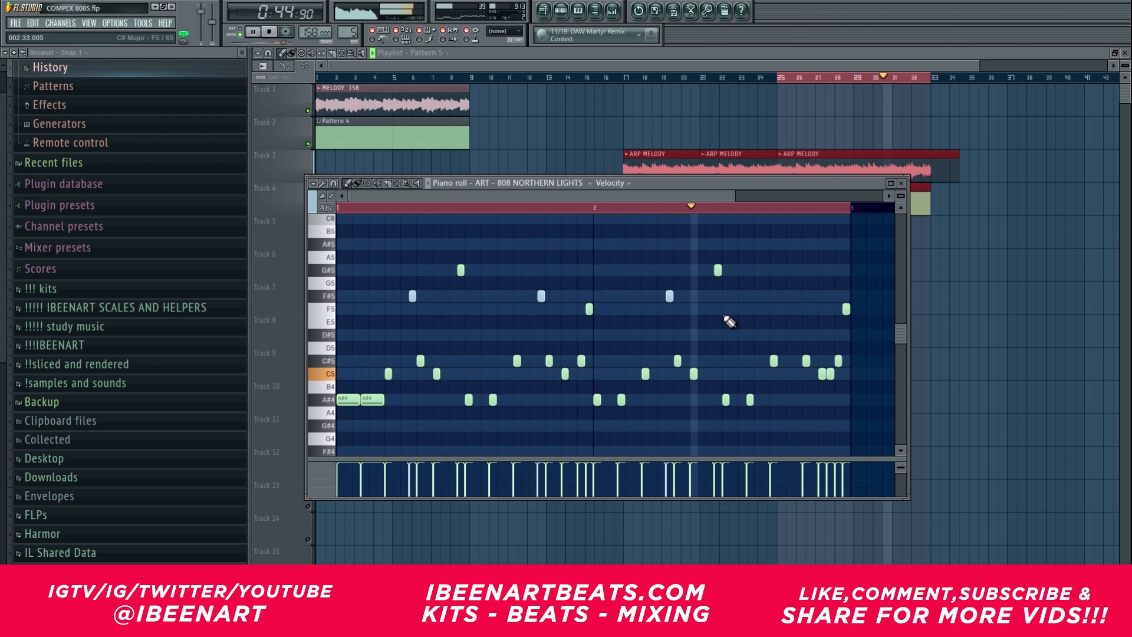
click(798, 295)
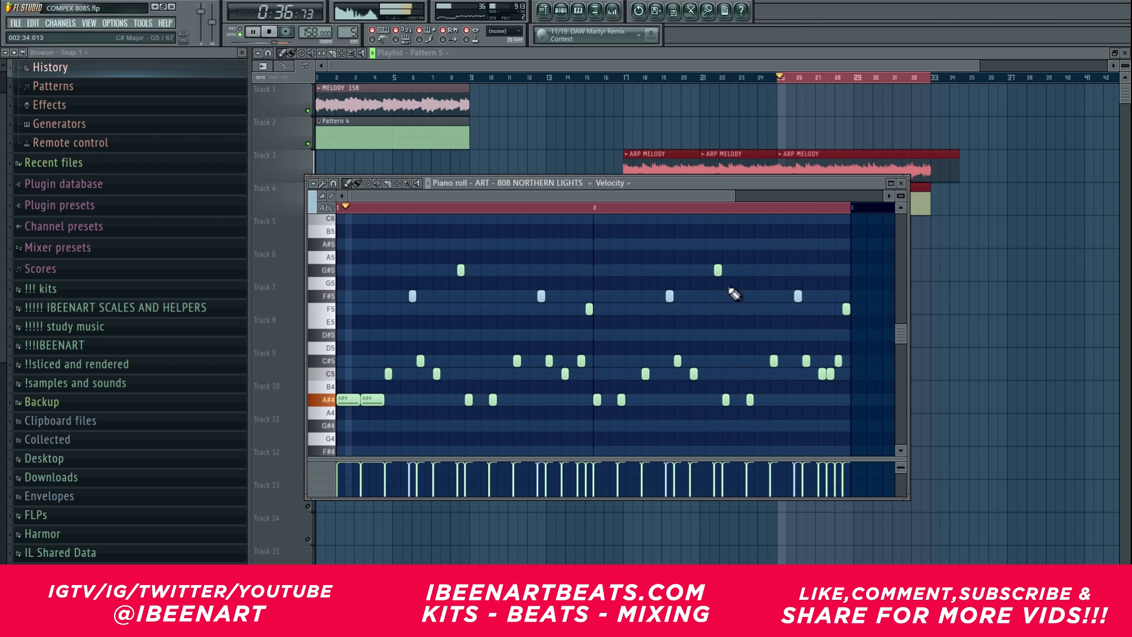
click(269, 32)
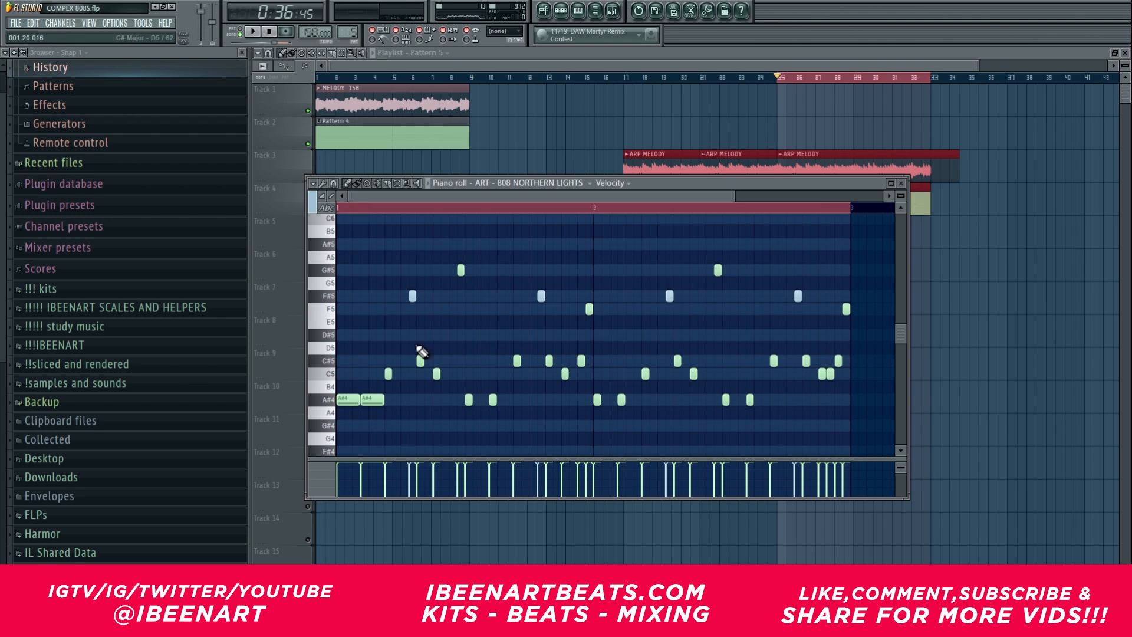
Step: View Pattern 4's notes for comparison, return to Pattern 5, and apply Quick Legato to extend its notes up to the following ones
key(KP_Subtract)
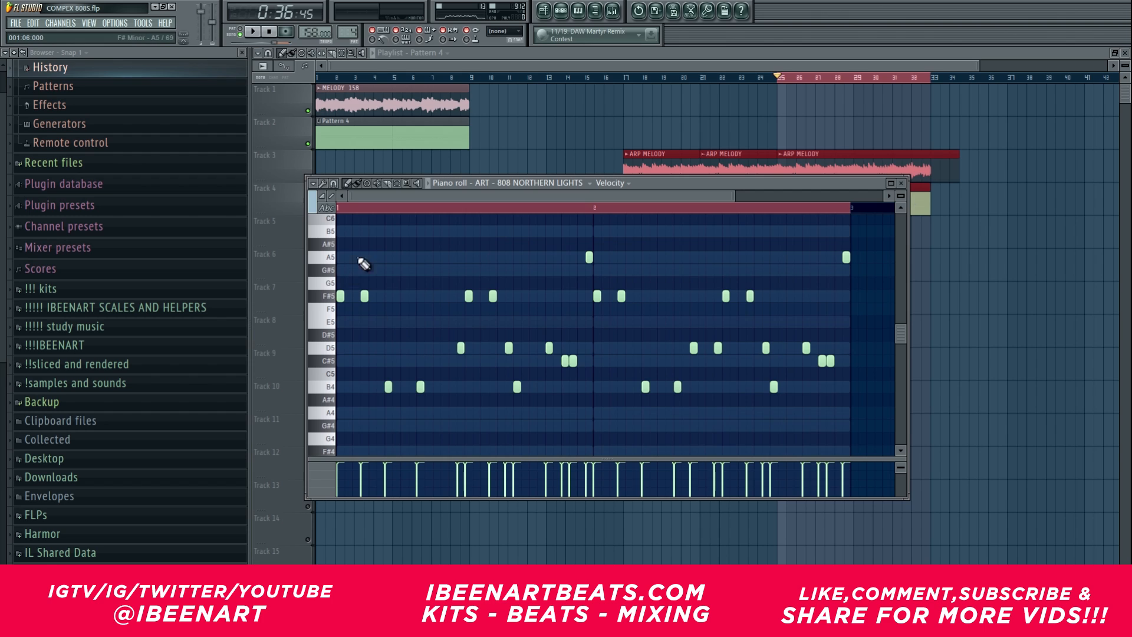
key(KP_Add)
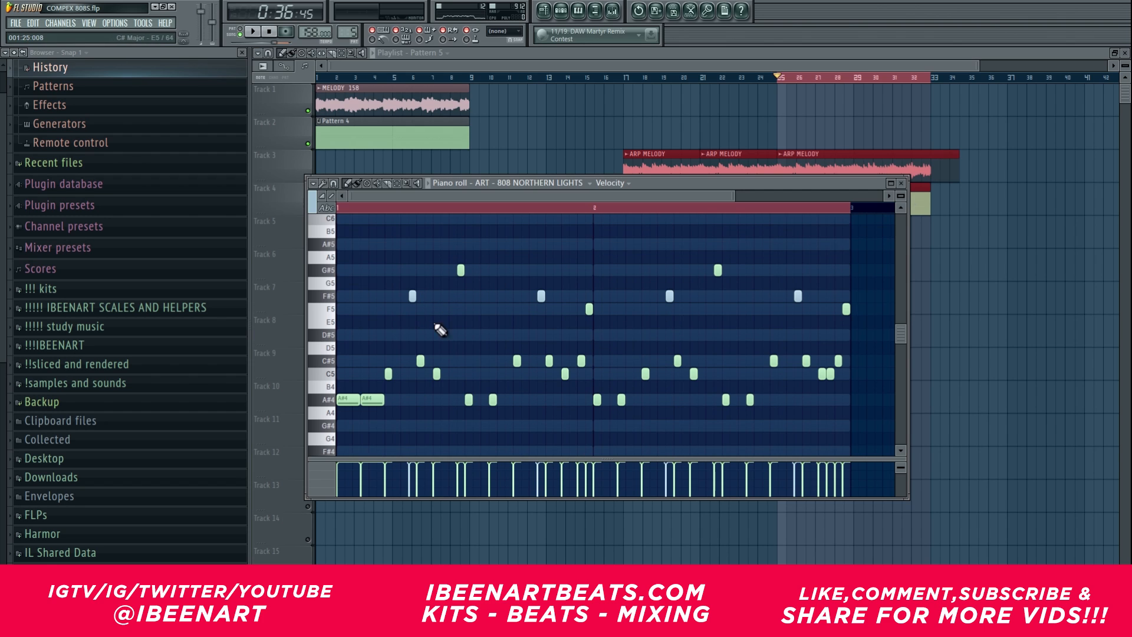
key(ctrl+l)
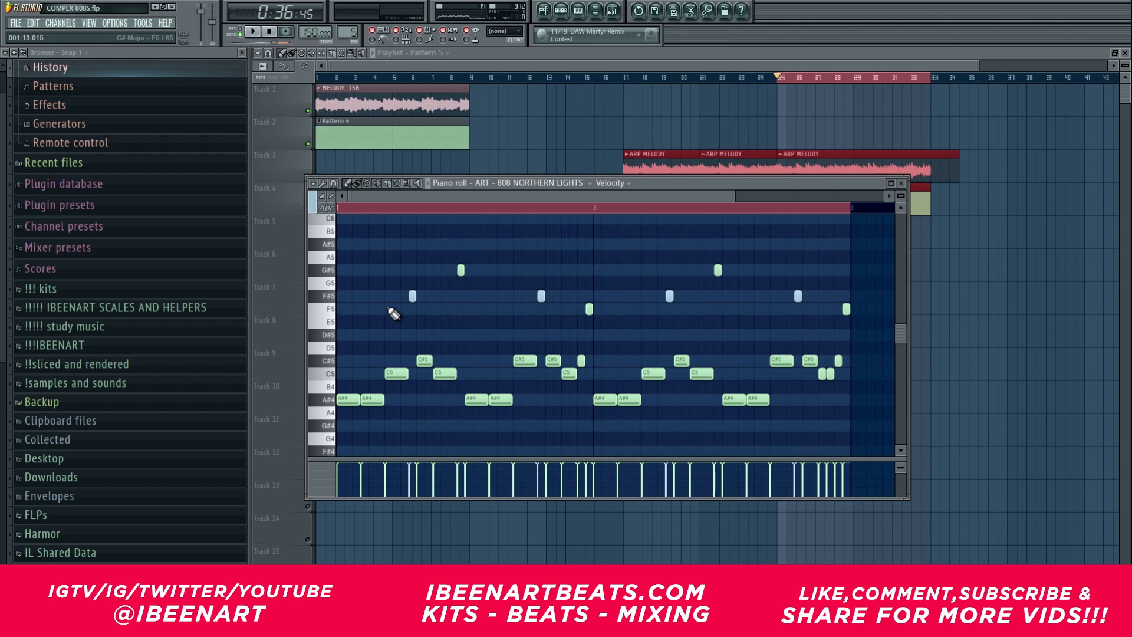